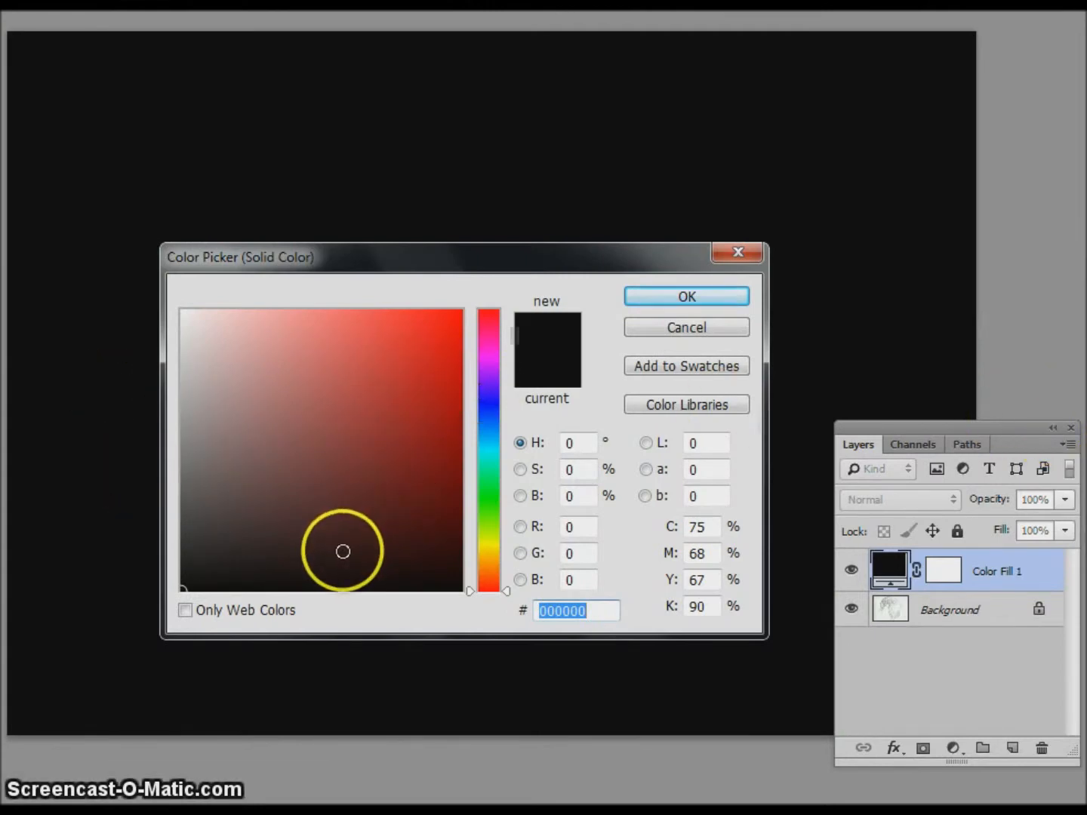
Choose turquoise 44eae0 as the colour of the new solid colour fill layer over the horse sketch
left_click_drag(509, 590, 508, 452)
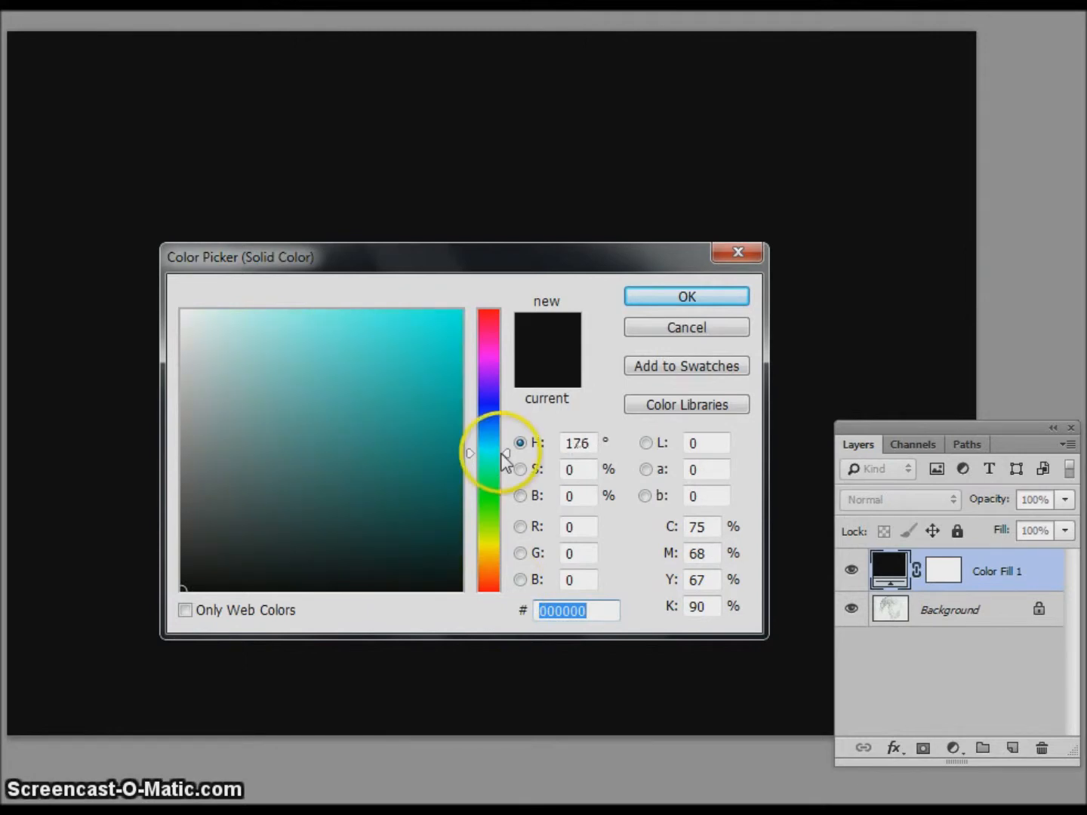
left_click(380, 333)
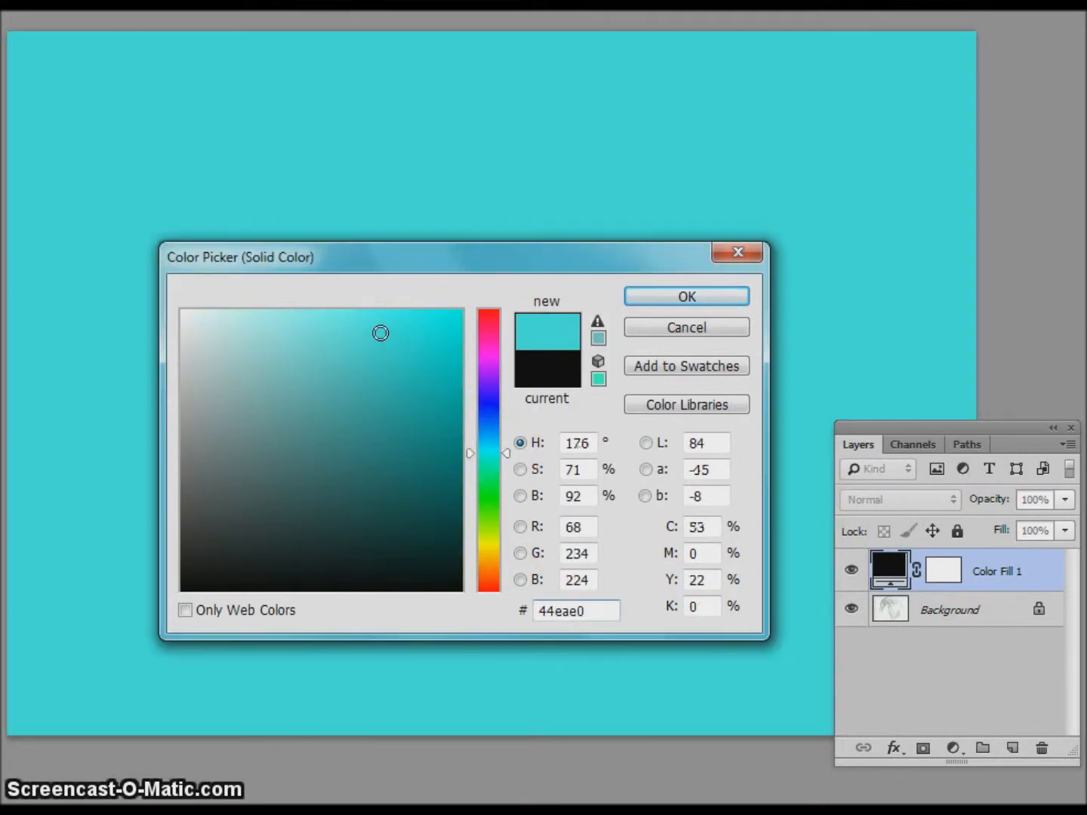
left_click(709, 301)
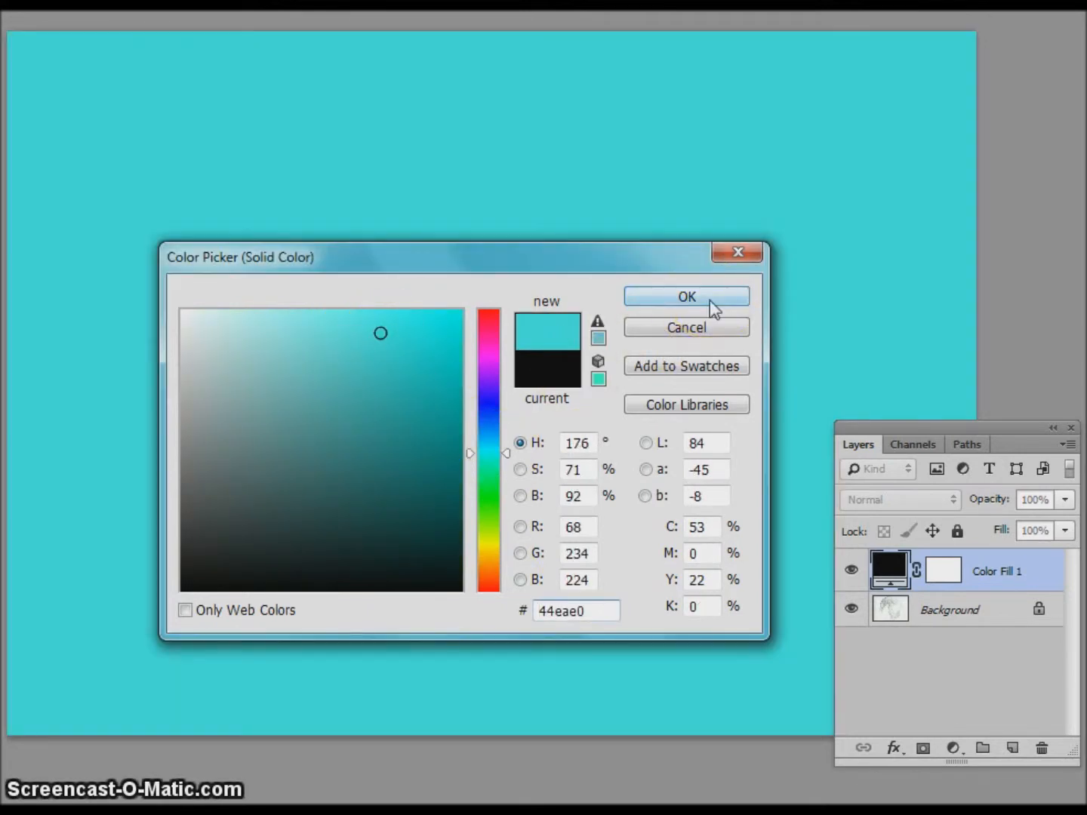
left_click(710, 299)
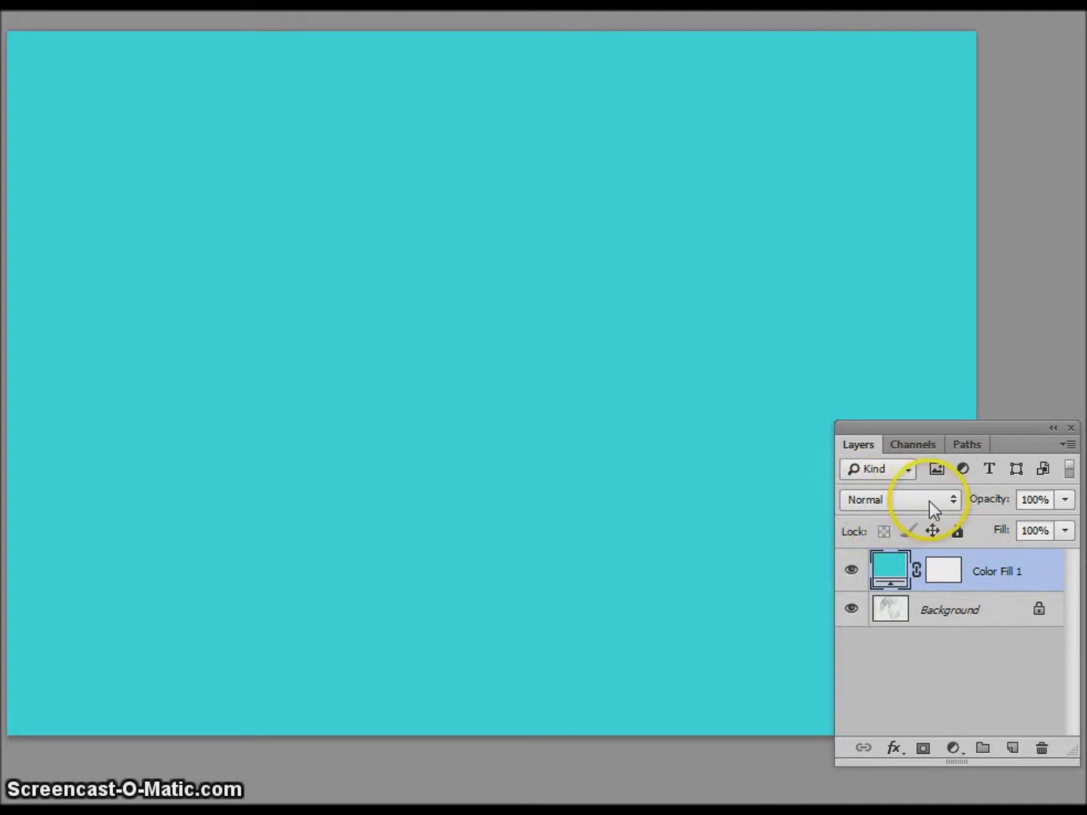
Cycle the turquoise fill layer through the blend modes from Darken to Difference to compare their effects on the sketch
left_click(955, 501)
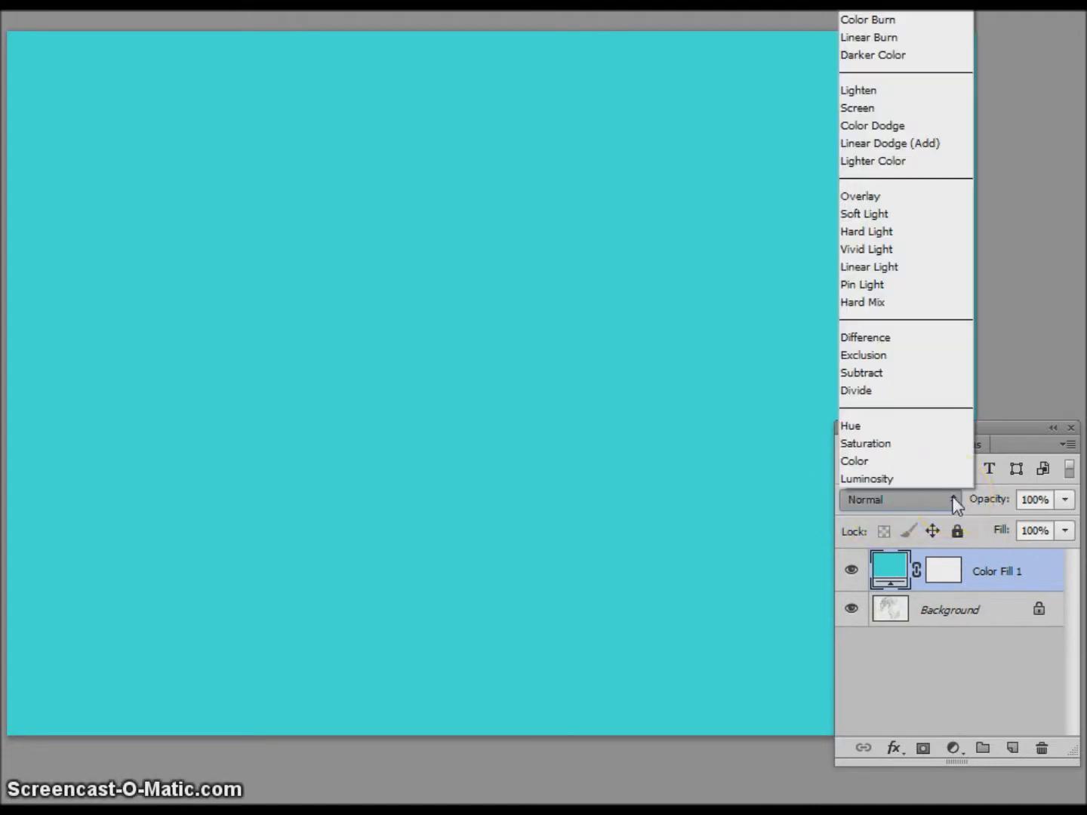
left_click(914, 504)
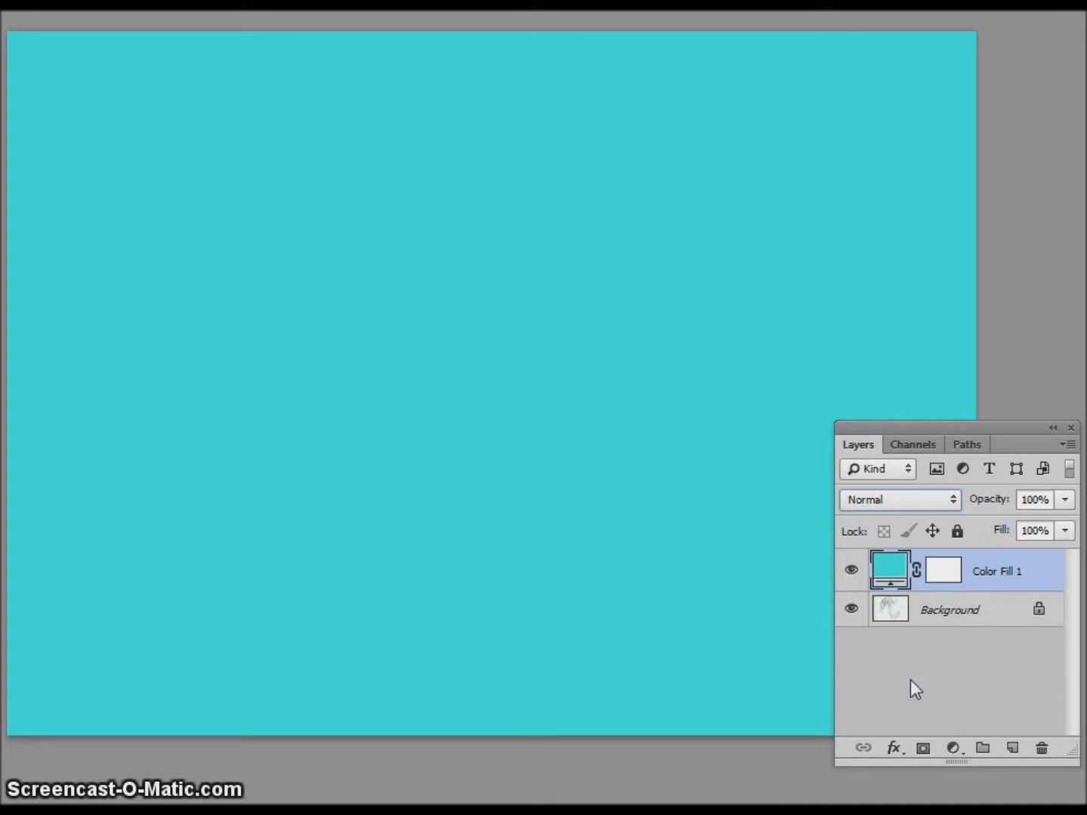
key("shift+plus")
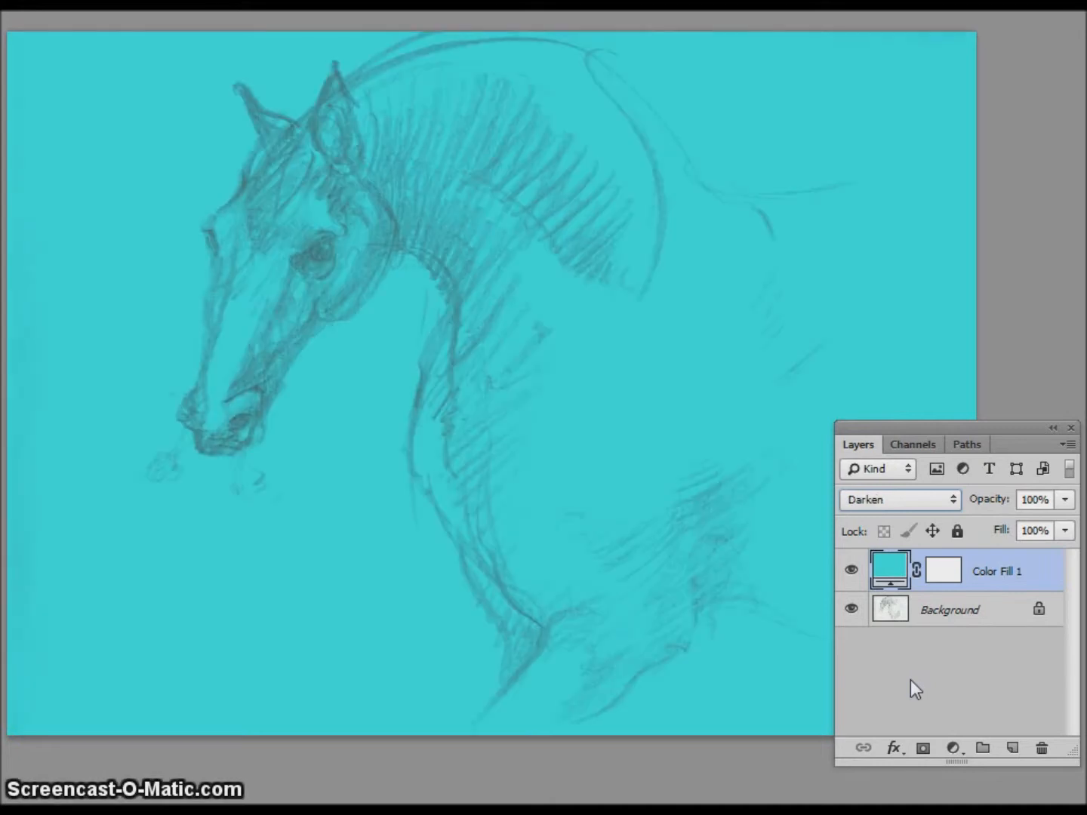
key("shift+plus")
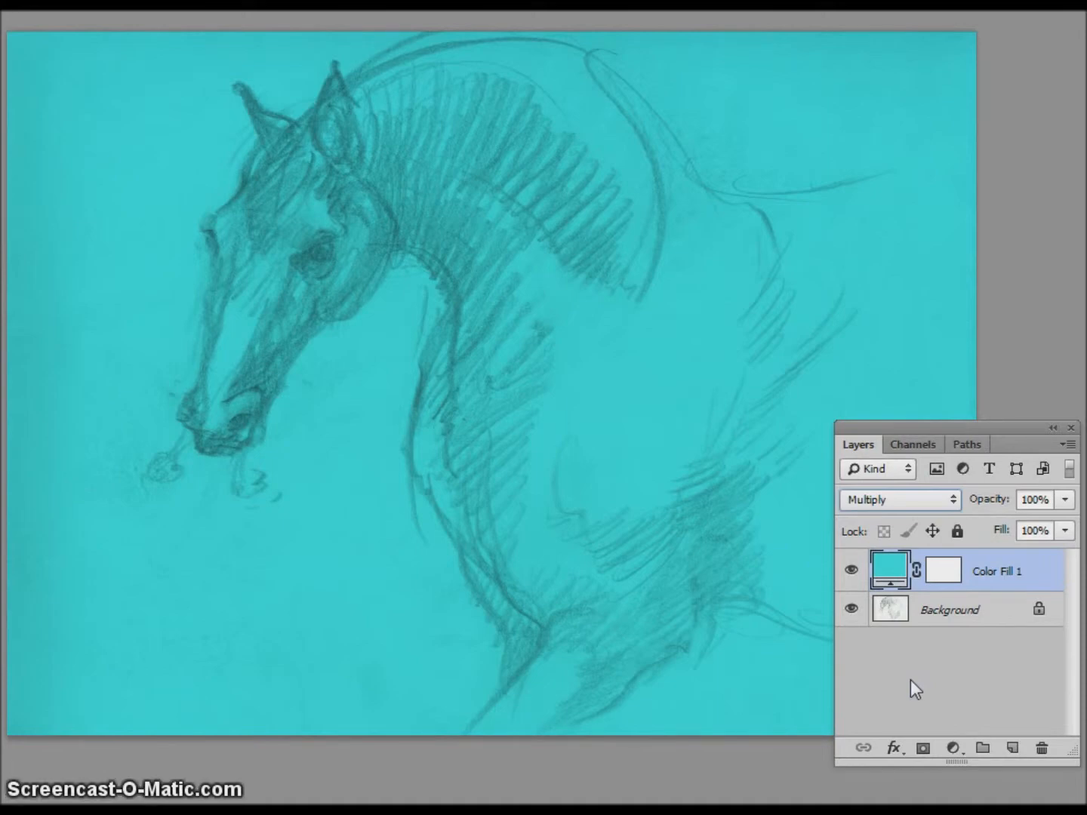
key("shift+plus")
key("shift+plus")
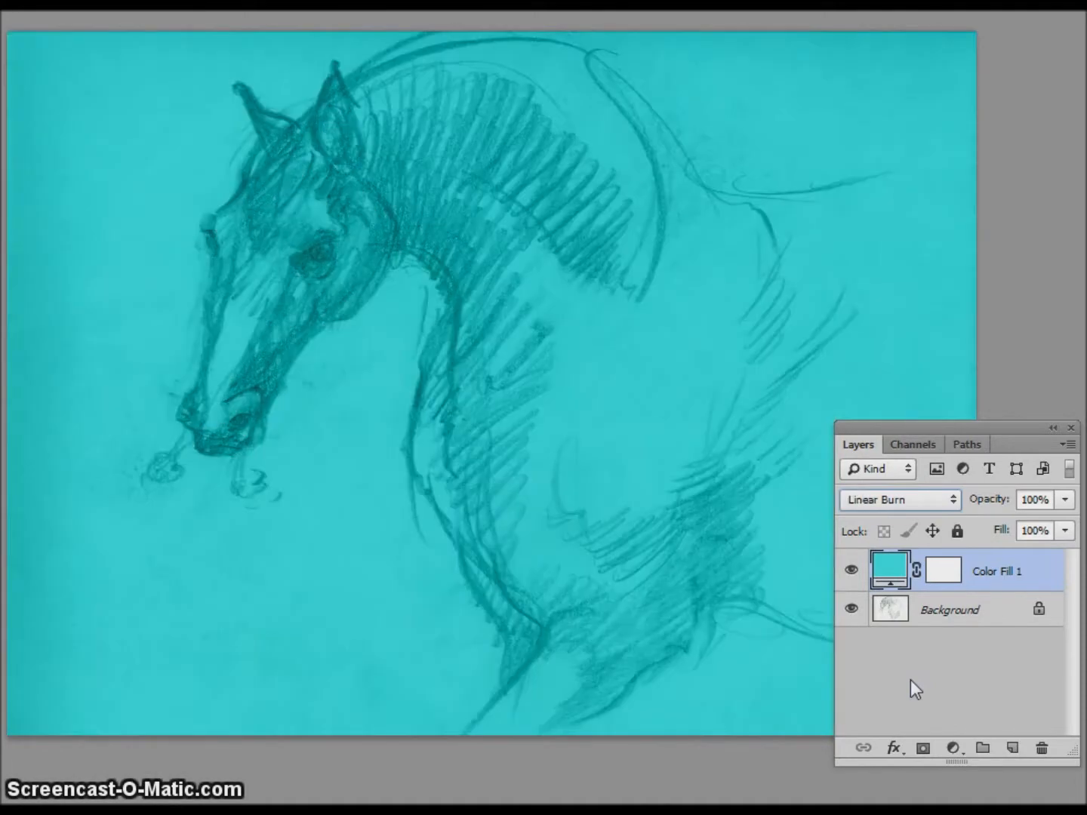
key("shift+plus")
key("shift+plus")
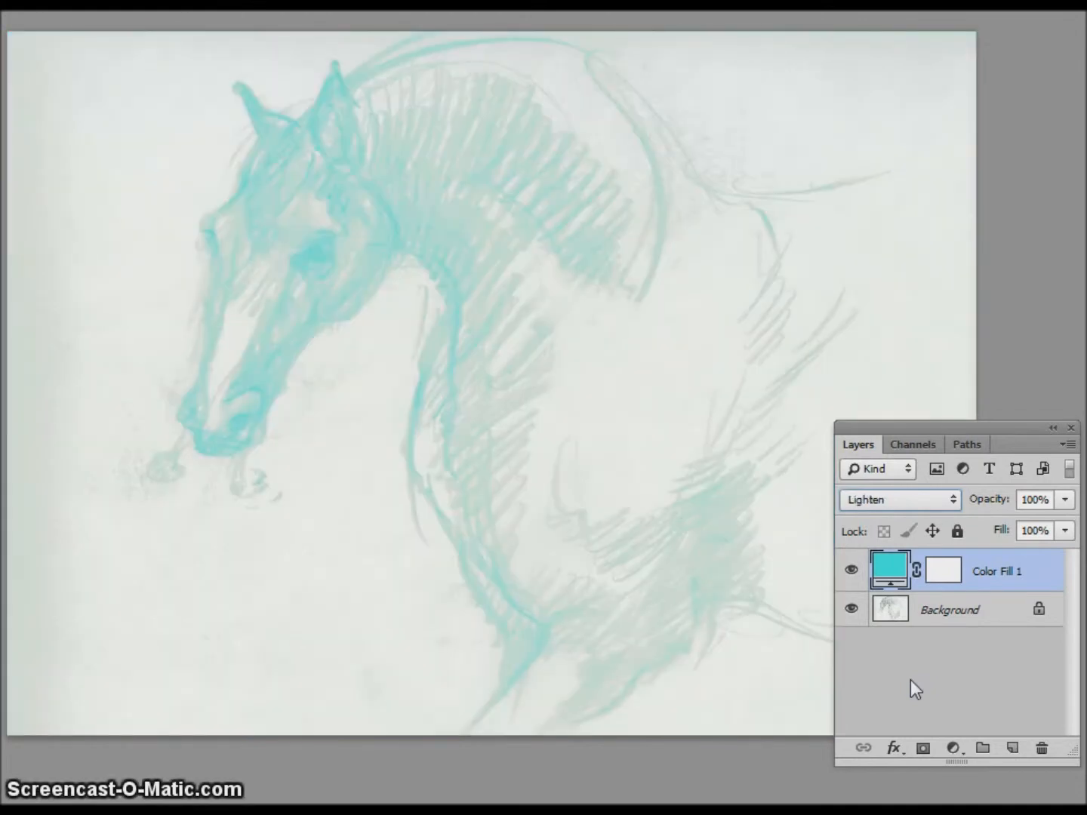
key("shift+plus")
key("shift+plus")
key("shift+plus")
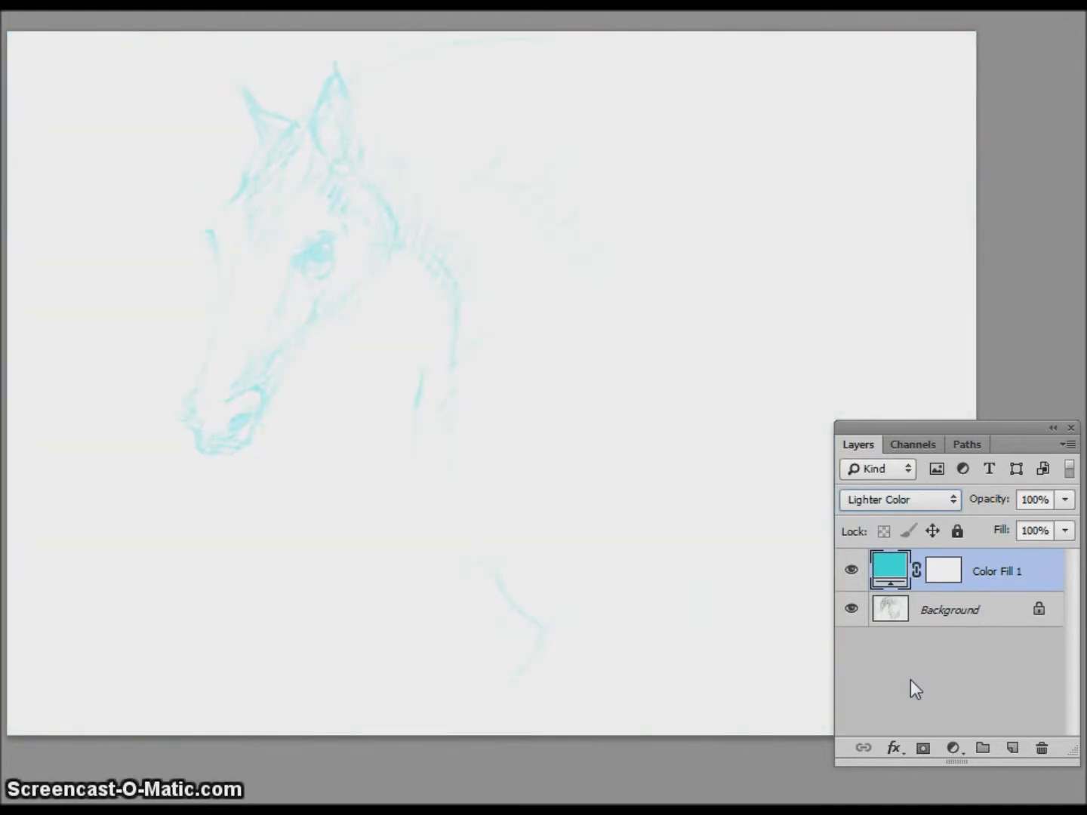
key("shift+plus")
key("shift+plus")
key("shift+plus")
key("shift+plus")
key("shift+plus")
key("shift+plus")
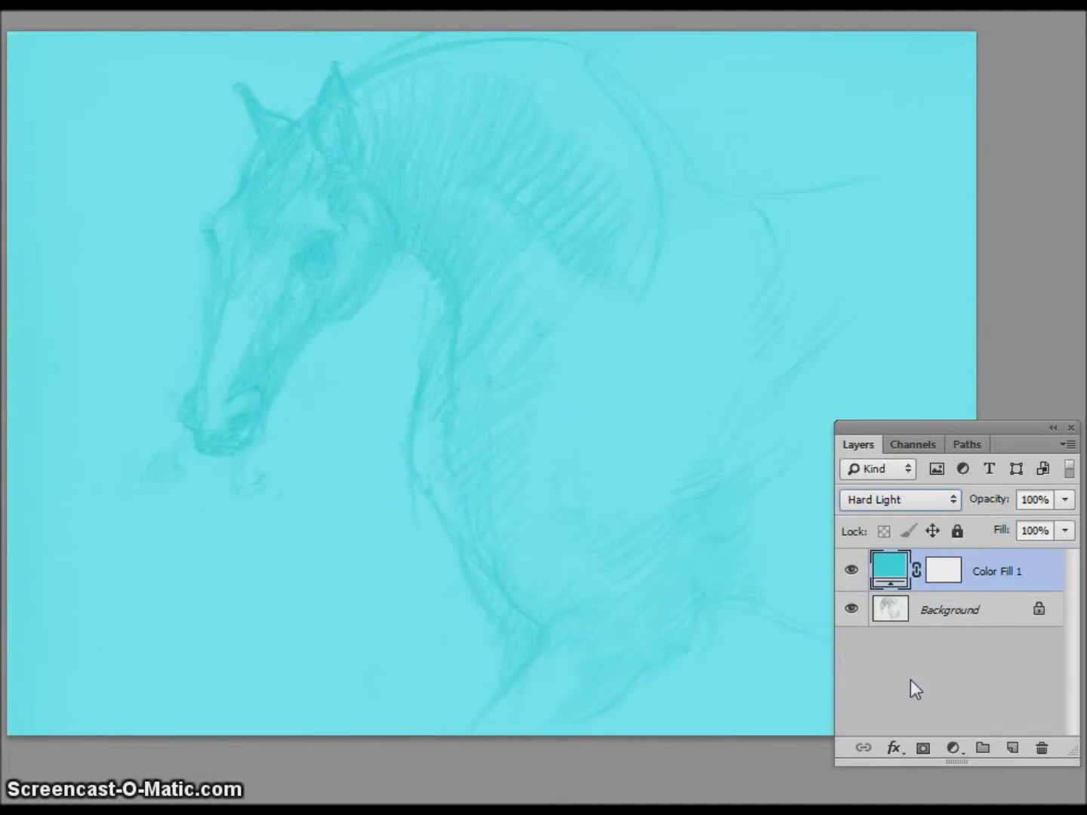
key("shift+plus")
key("shift+plus")
key("shift+plus")
key("shift+plus")
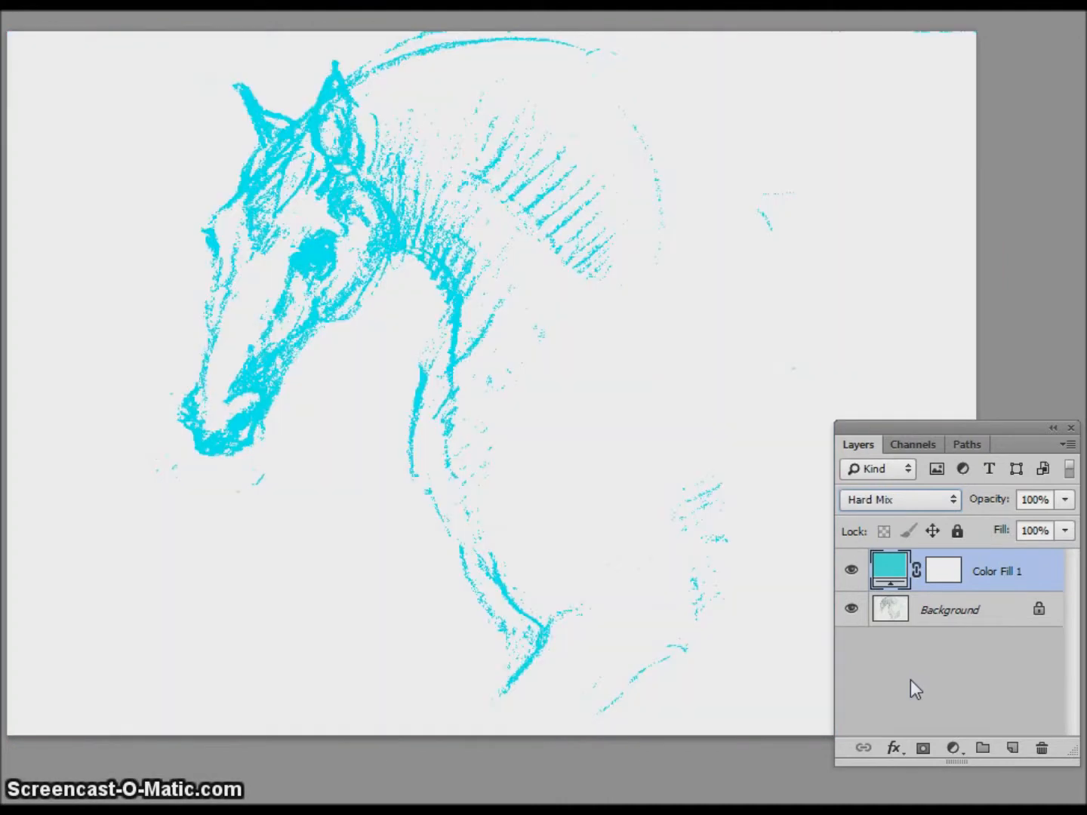
key("shift+plus")
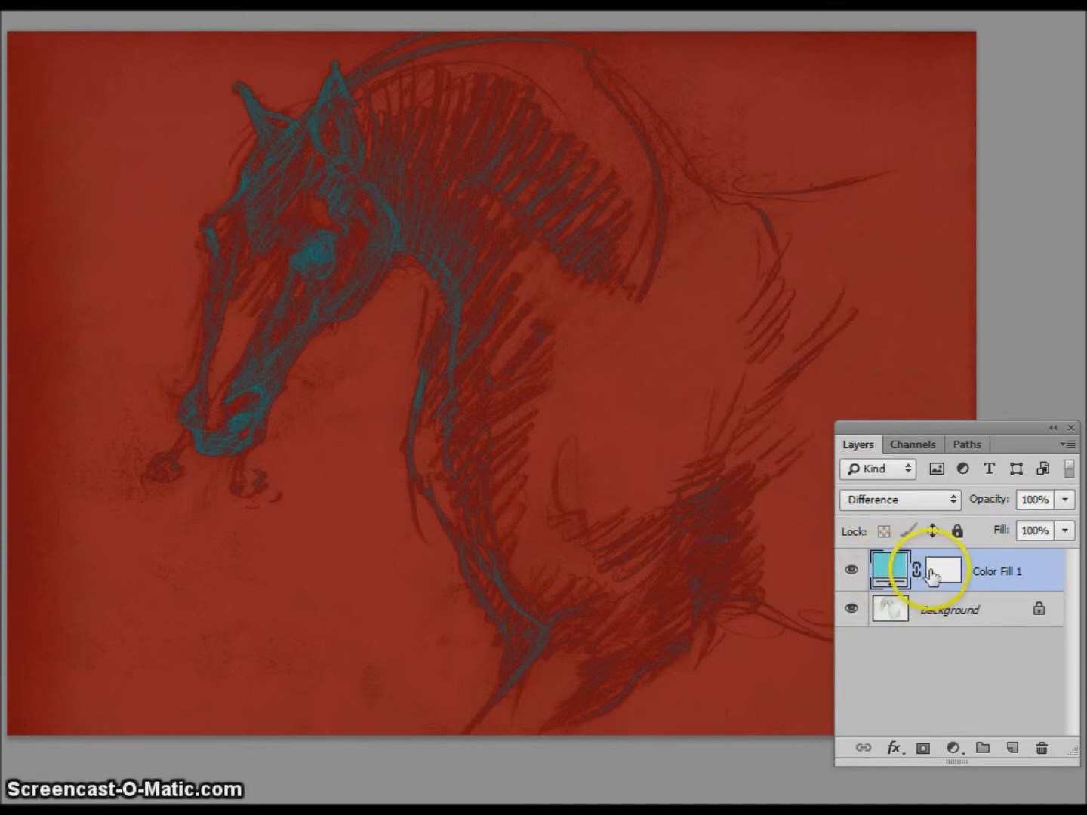
Recolour the Color Fill 1 layer to pink e16fd0 and set its blend mode to Overlay
double_click(891, 572)
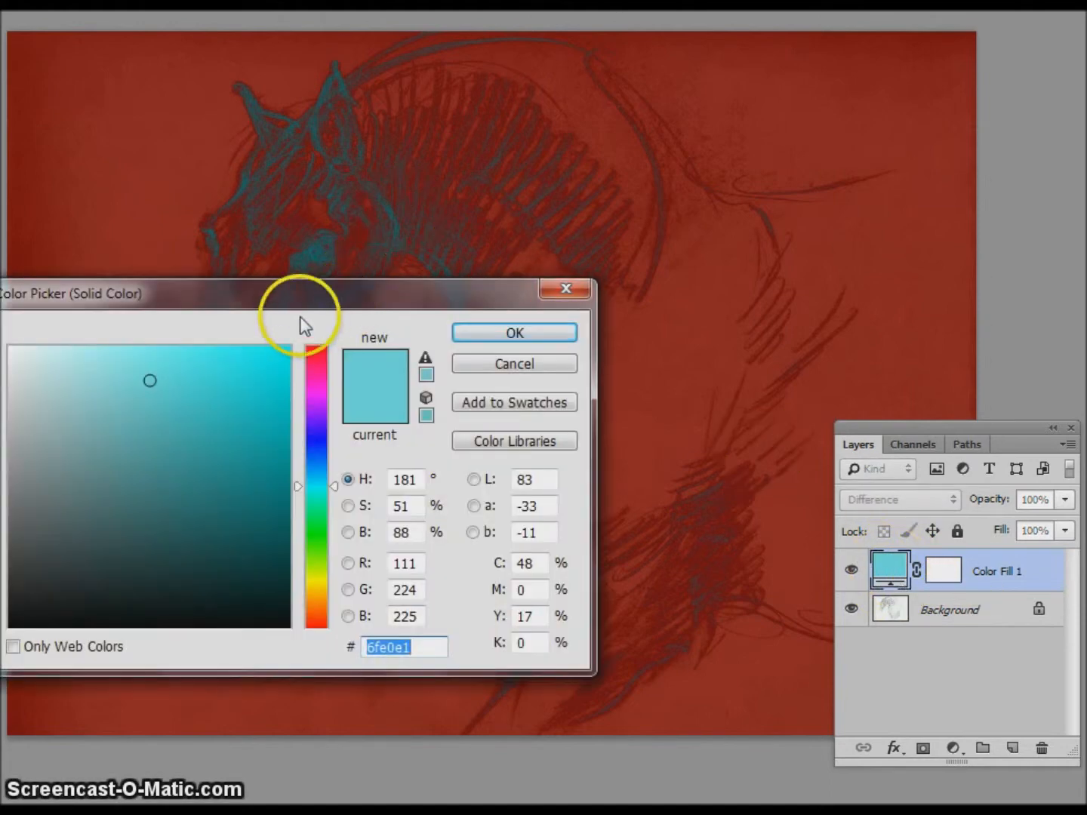
left_click_drag(291, 302, 458, 426)
left_click_drag(495, 610, 494, 502)
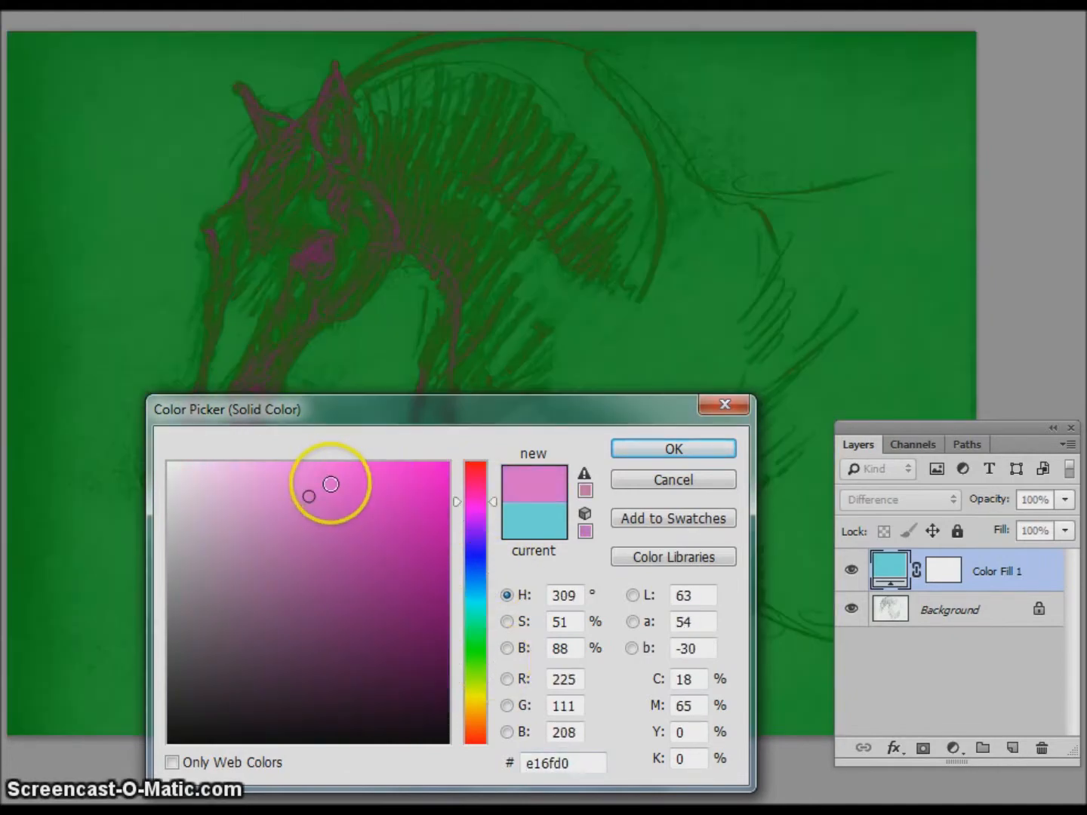
left_click(668, 447)
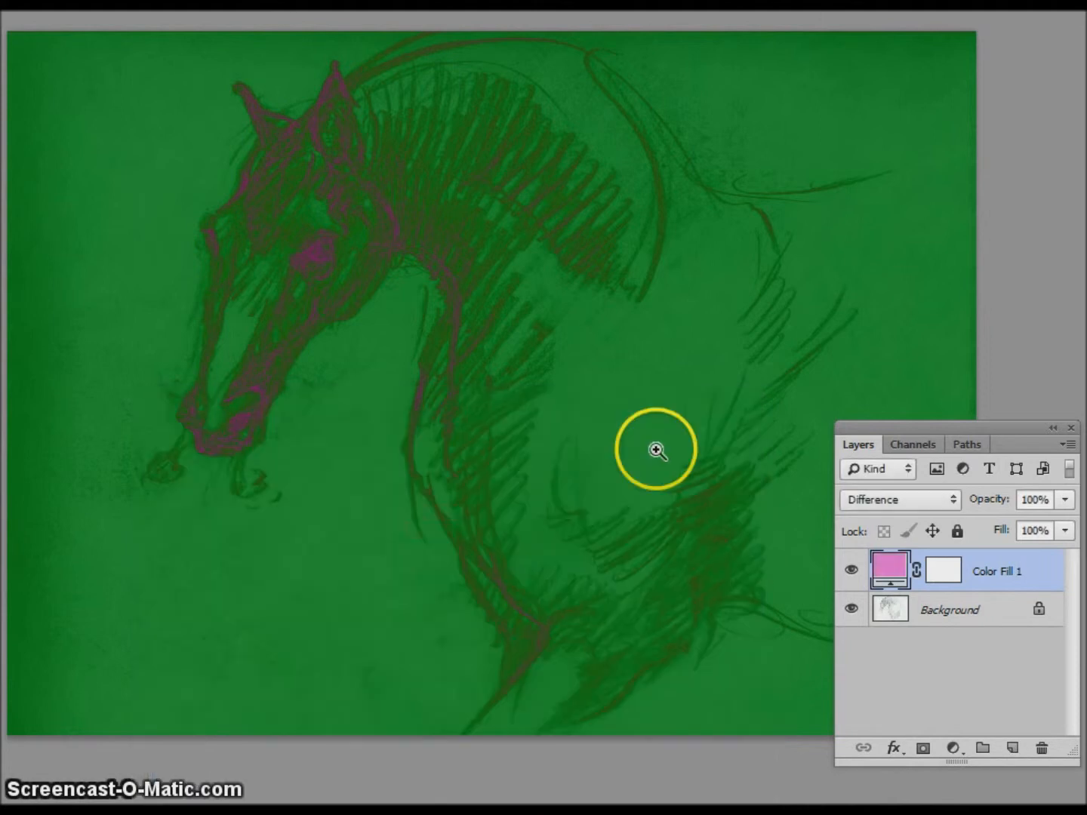
left_click(940, 502)
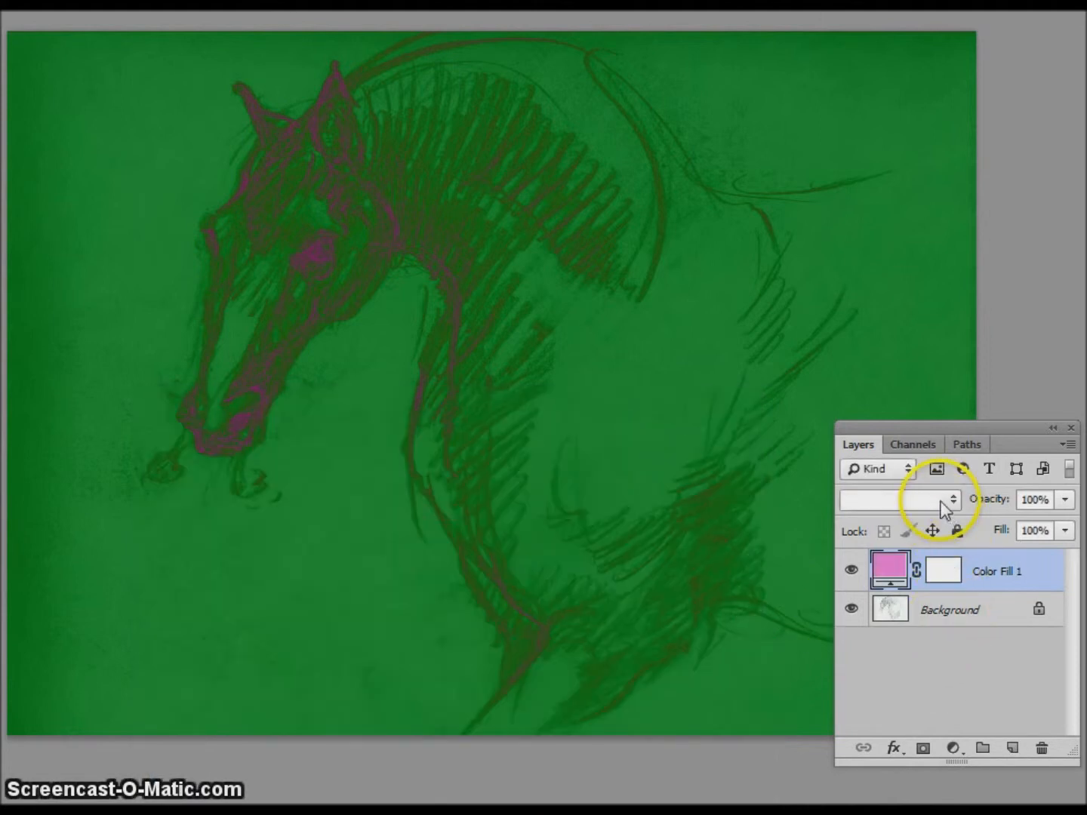
left_click(870, 194)
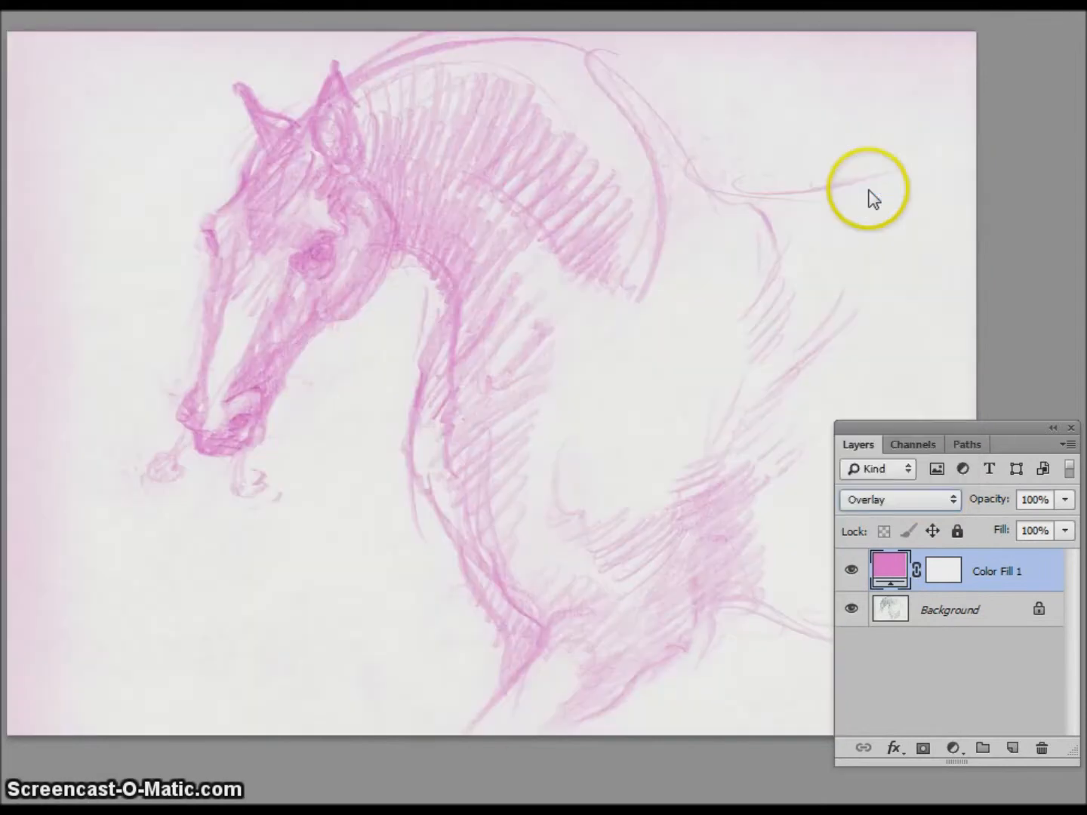
Add a second solid colour fill layer above the pink one, using green 16ca27
left_click(1011, 748)
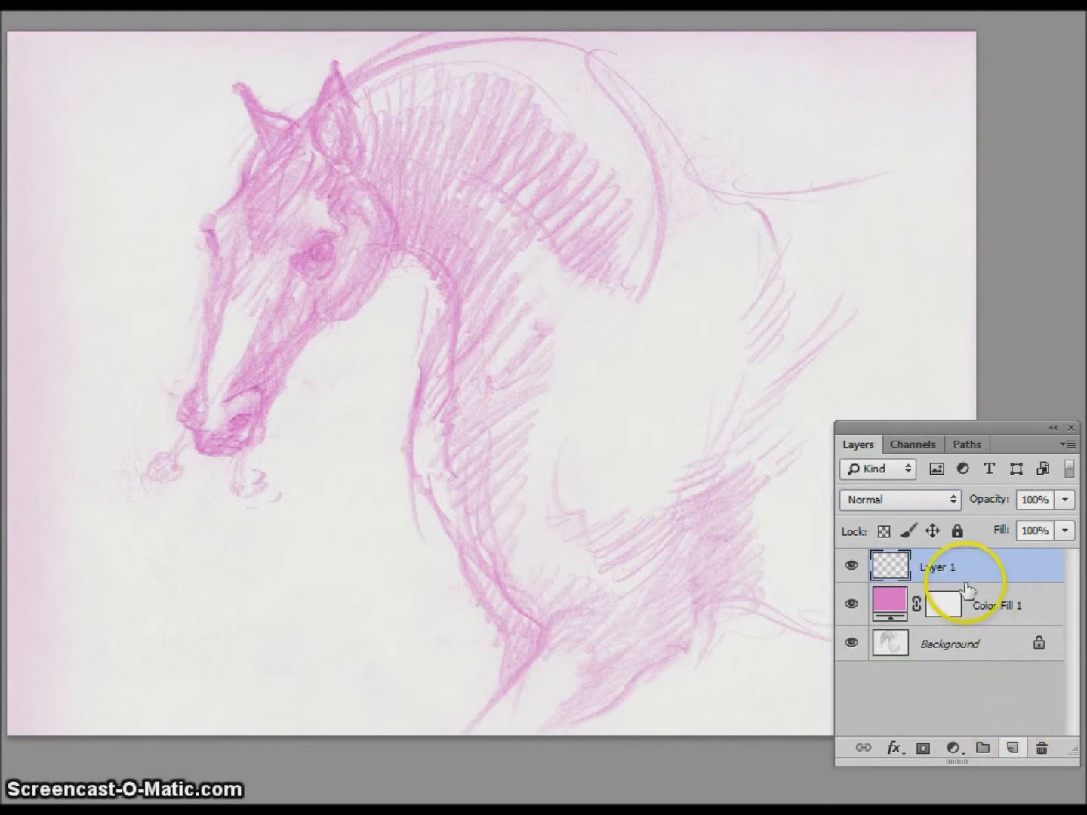
left_click(955, 748)
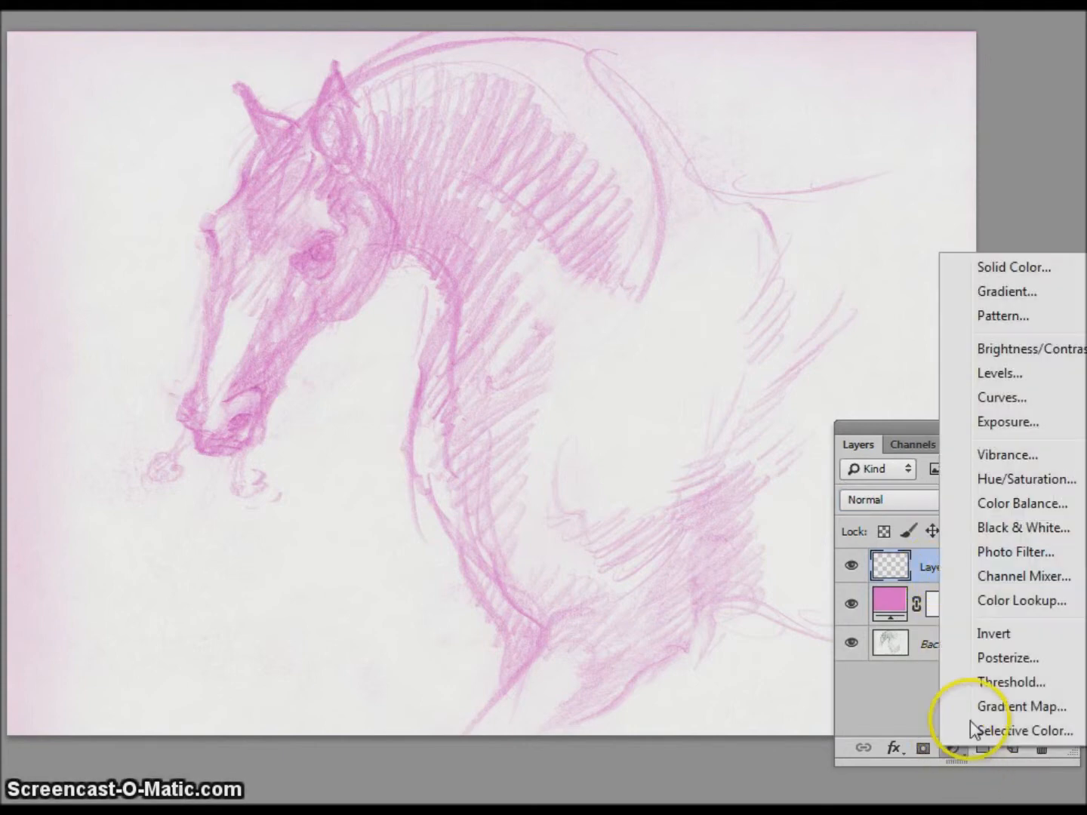
left_click(1047, 268)
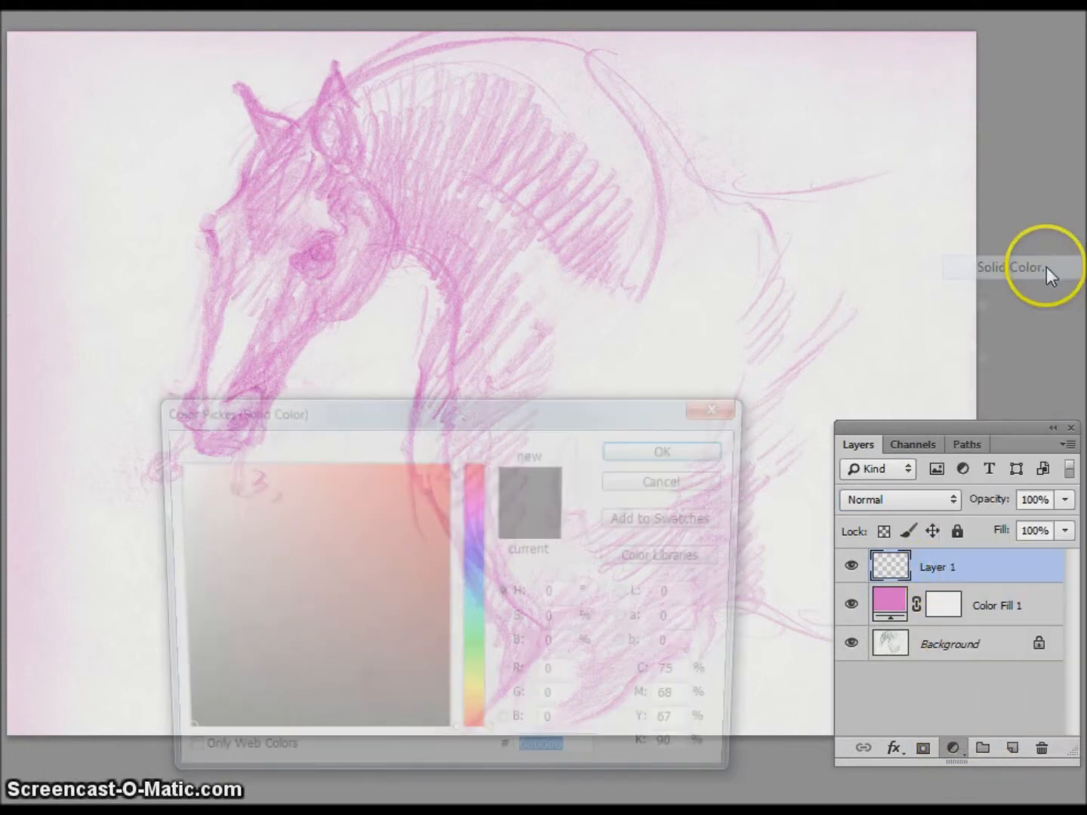
left_click_drag(495, 745, 493, 645)
left_click(417, 520)
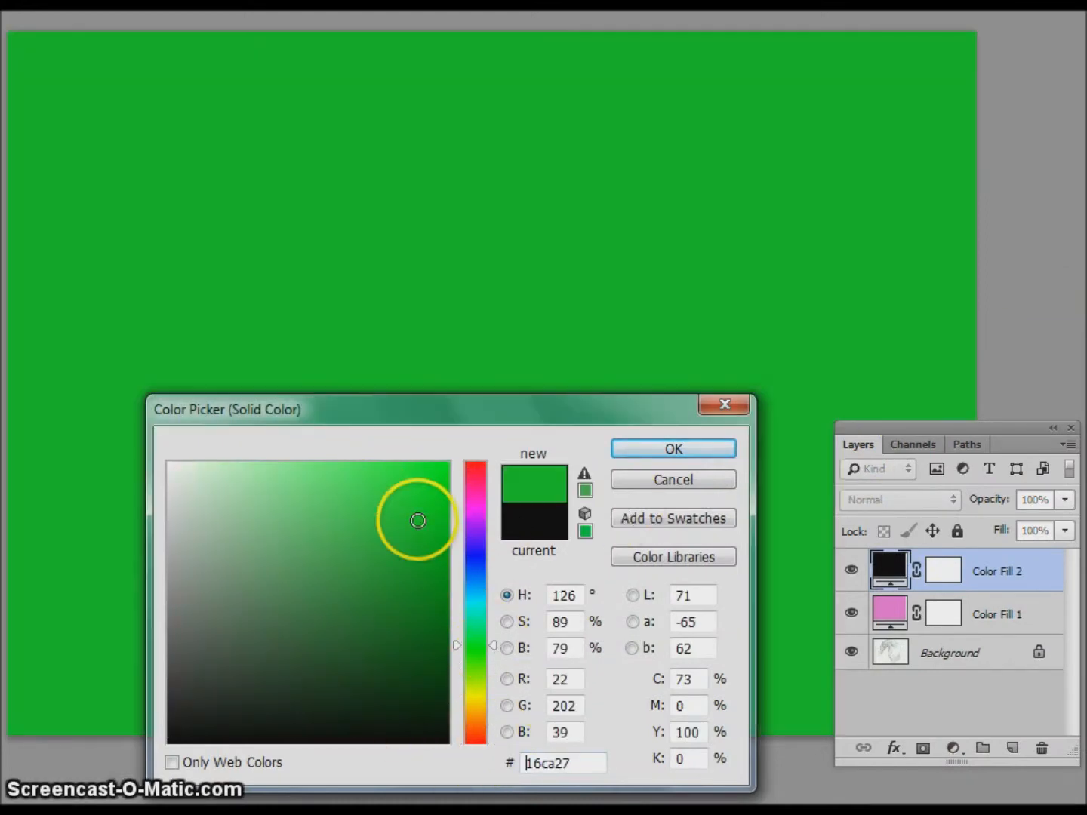
left_click(645, 451)
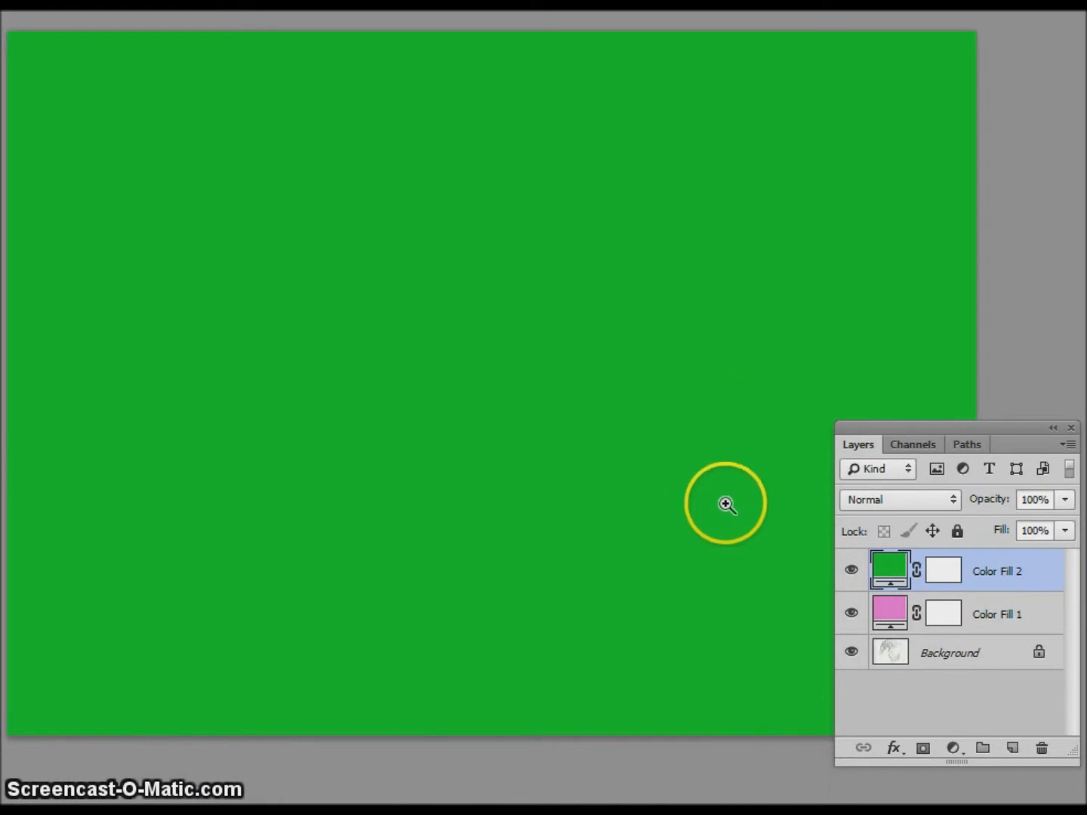
Cycle the green fill layer through the blend modes up to Vivid Light and settle on Hard Light
left_click(903, 502)
left_click(903, 502)
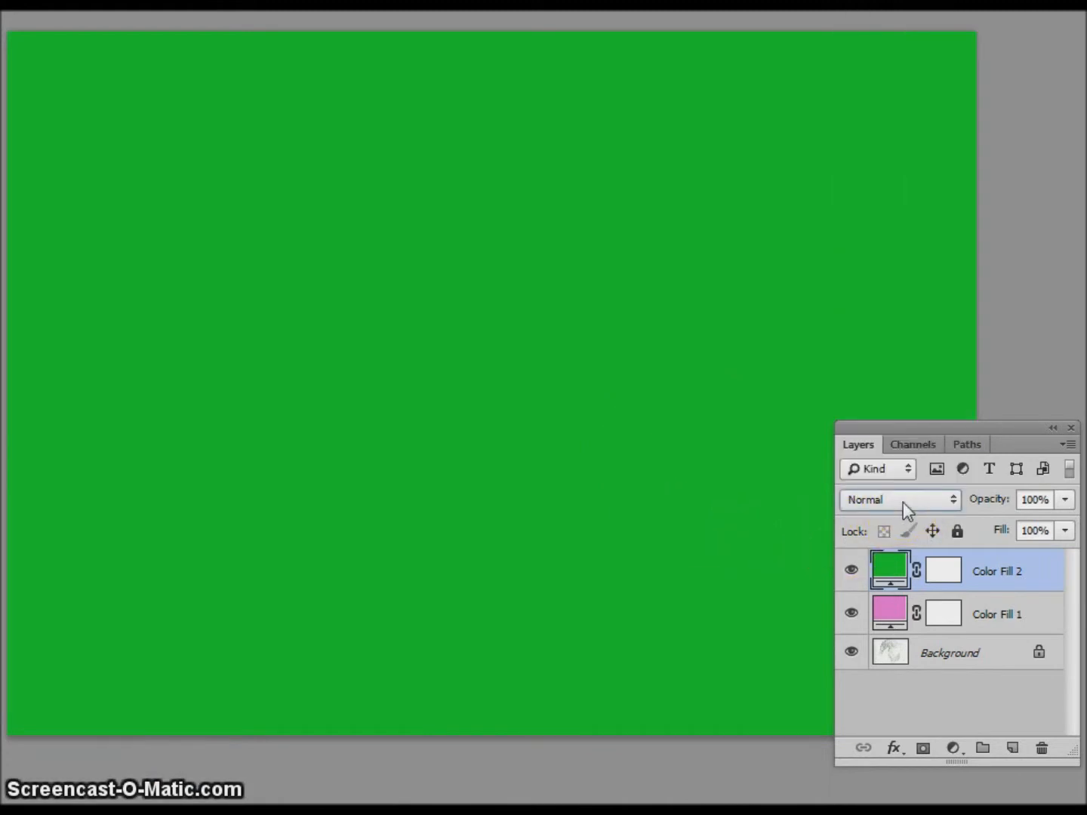
key("Down")
key("Down")
key("Down")
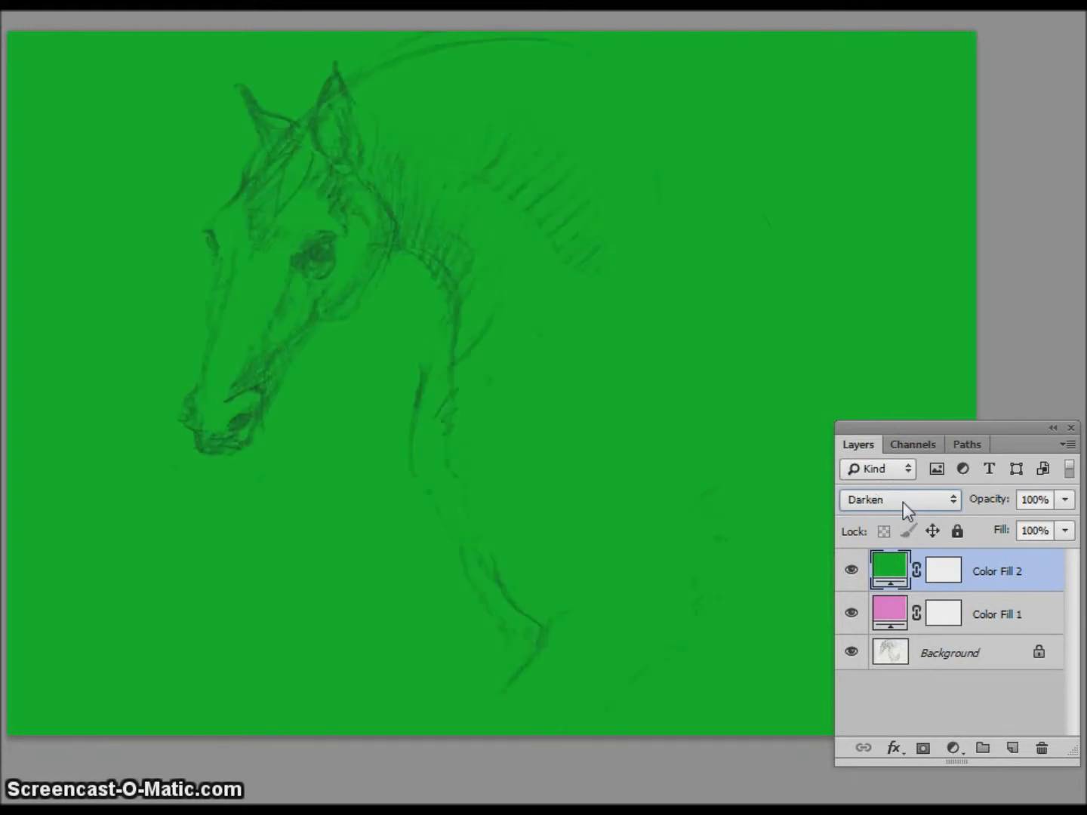
key("Down")
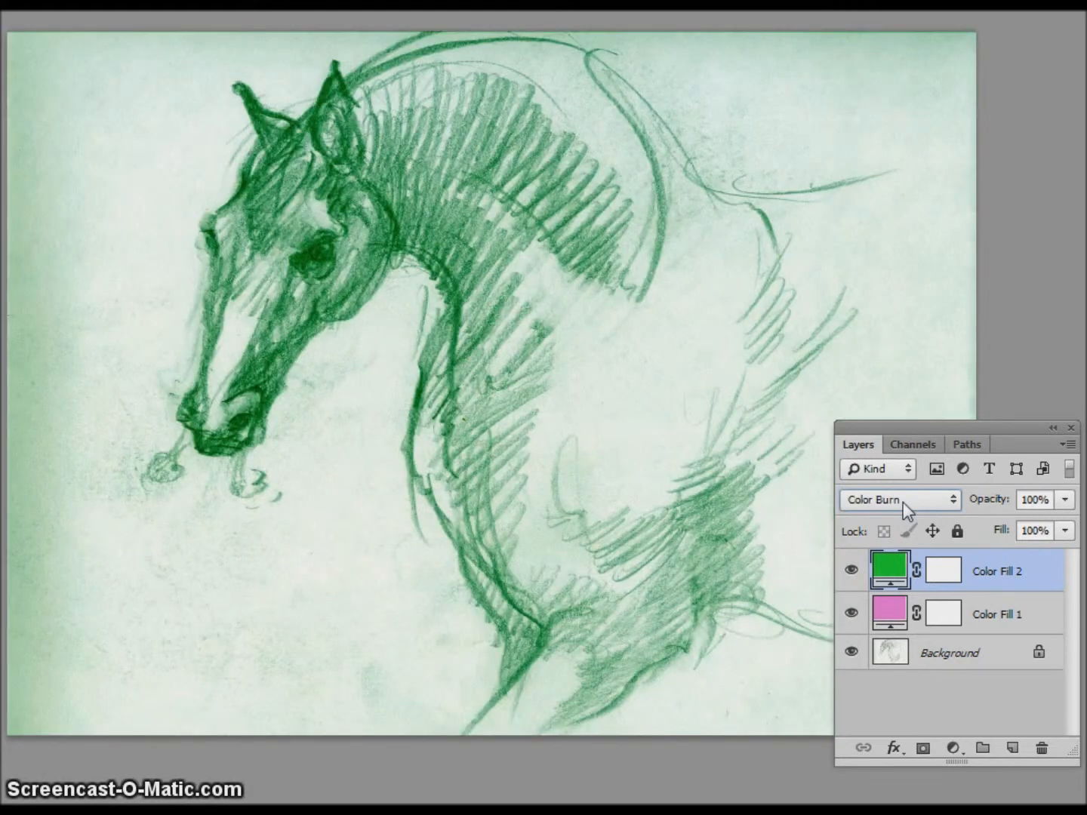
key("Down")
key("Down")
key("Down")
key("Down")
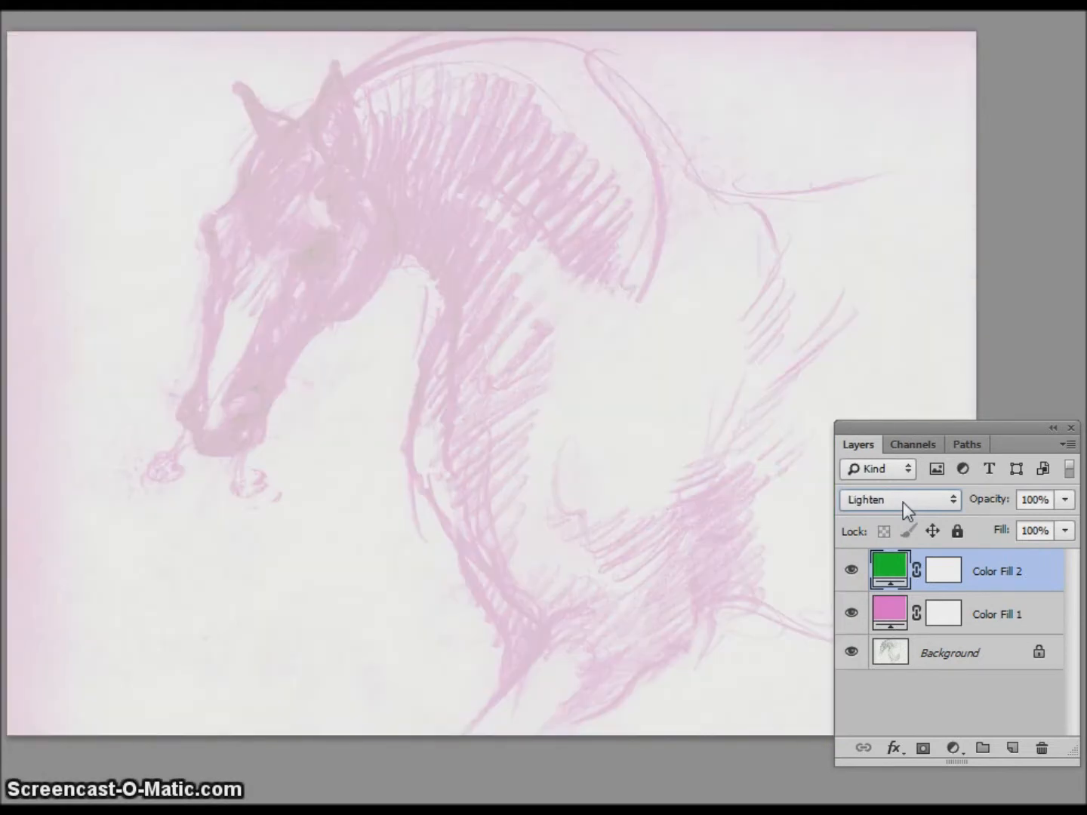
key("Down")
key("Down")
key("Down")
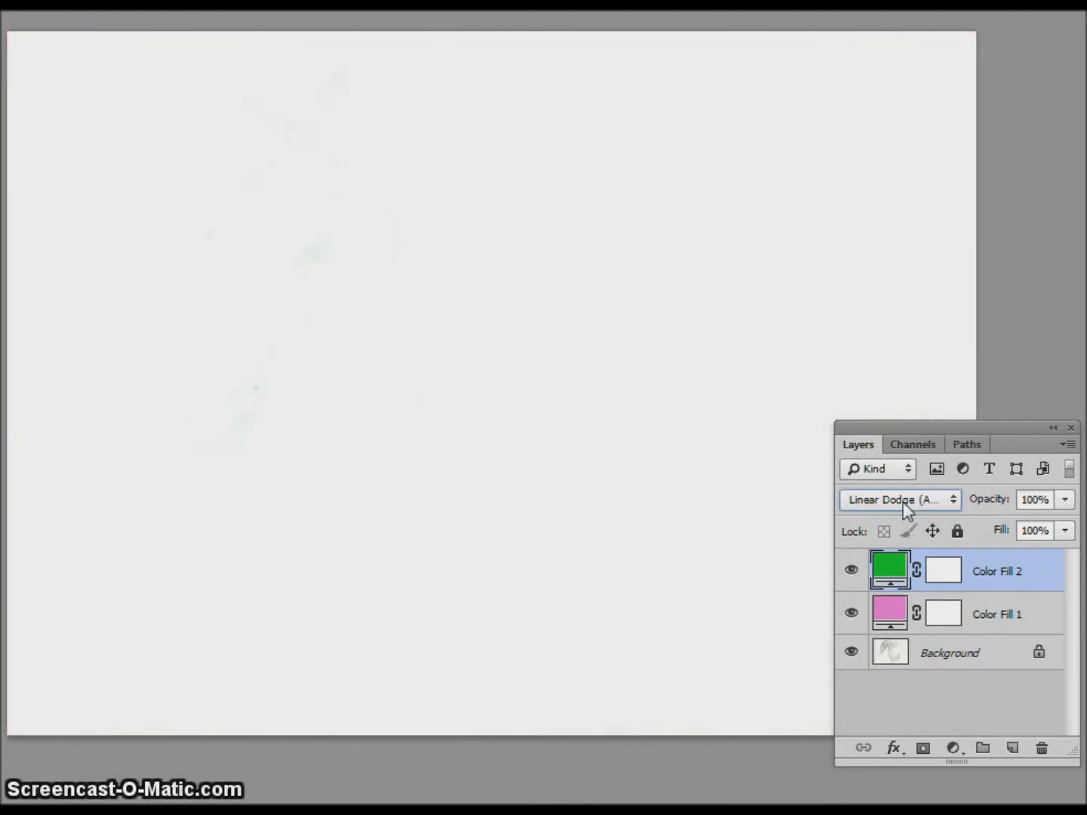
key("Down")
key("Down")
key("Down")
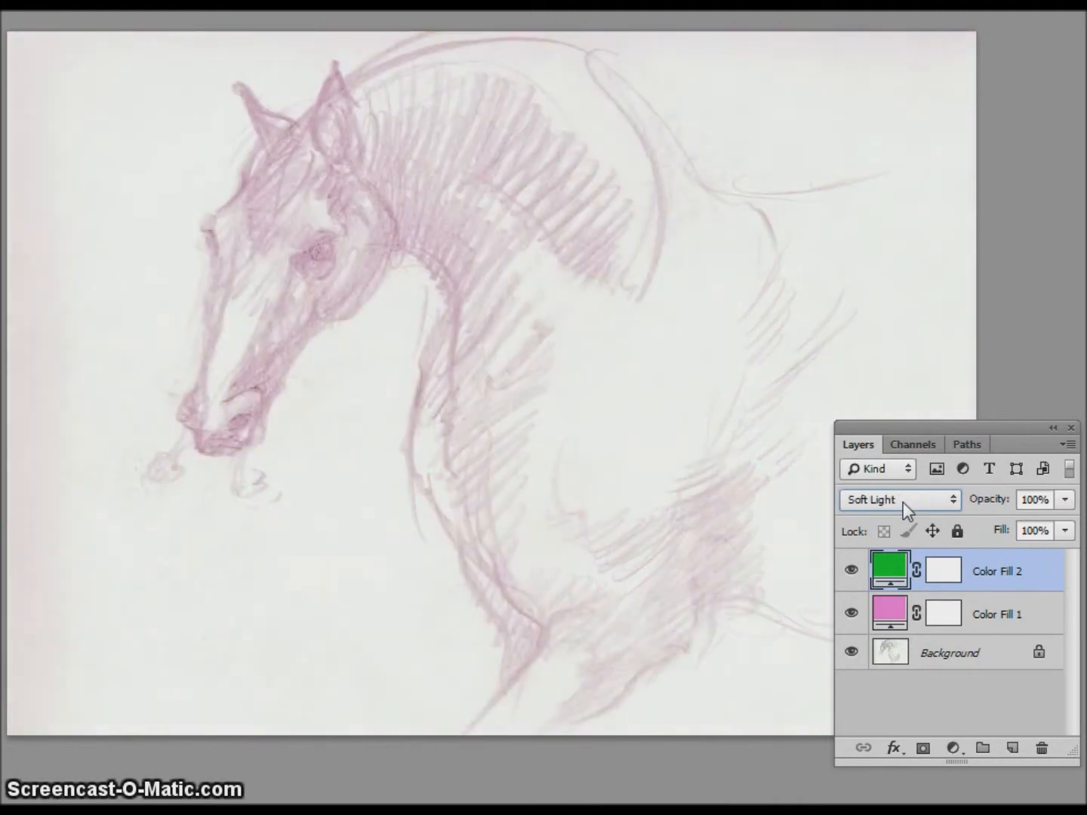
key("Down")
key("Down")
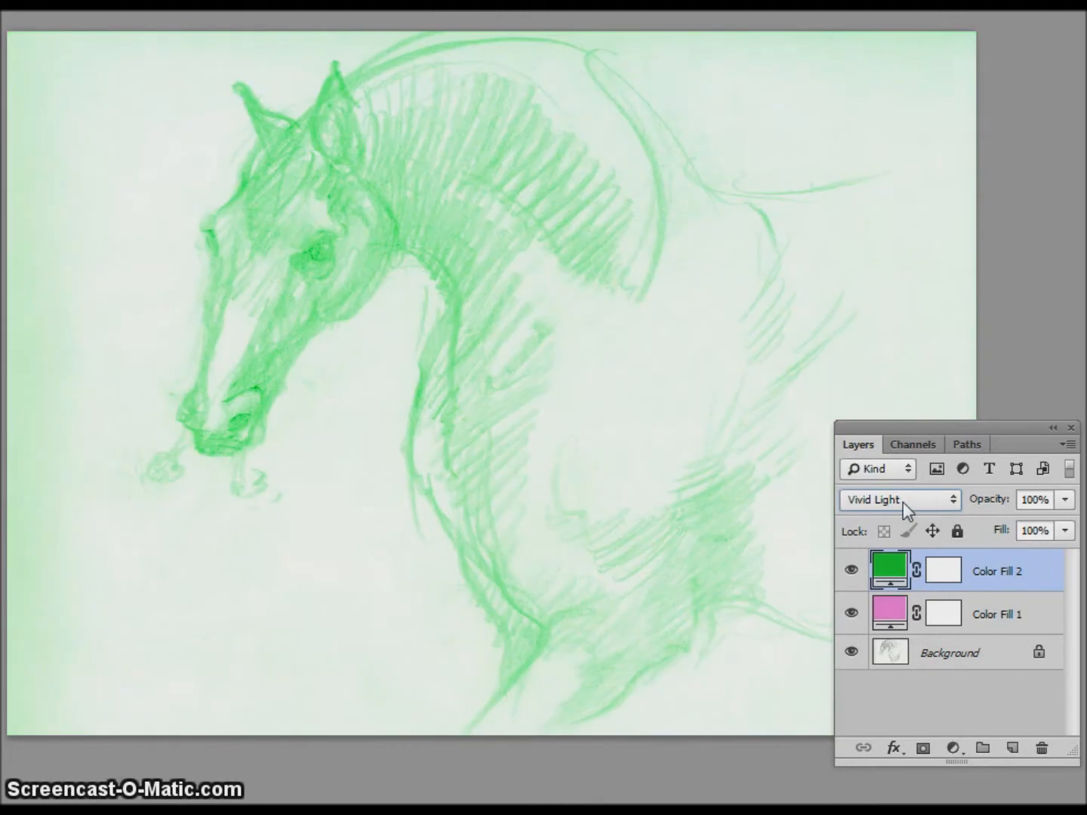
key("Up")
key("Up")
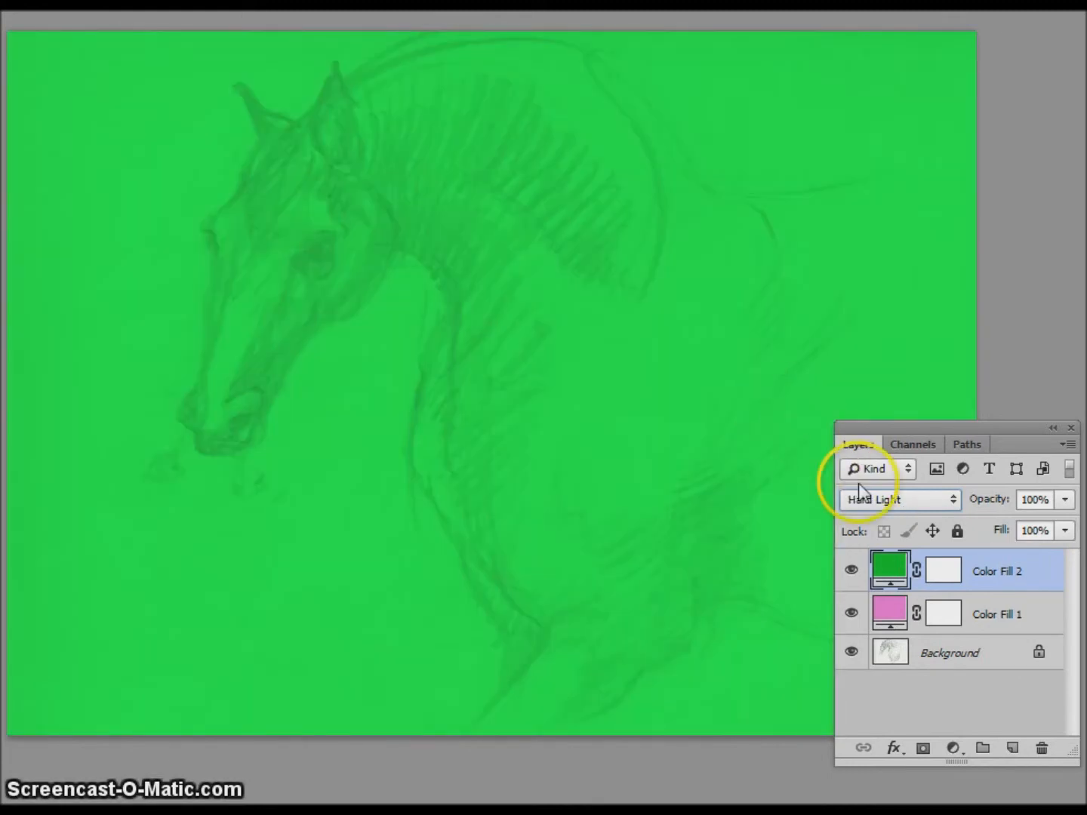
Lower the green fill layer's opacity to 25%
left_click(1065, 501)
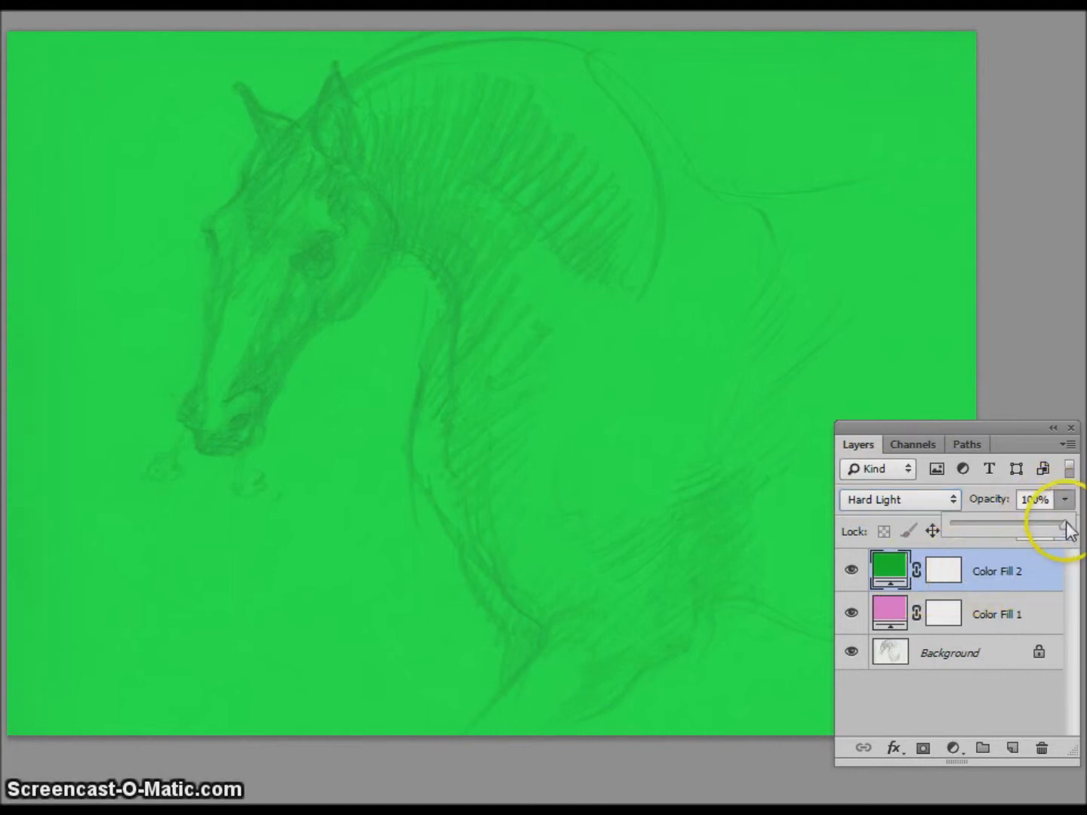
left_click_drag(1068, 507, 985, 527)
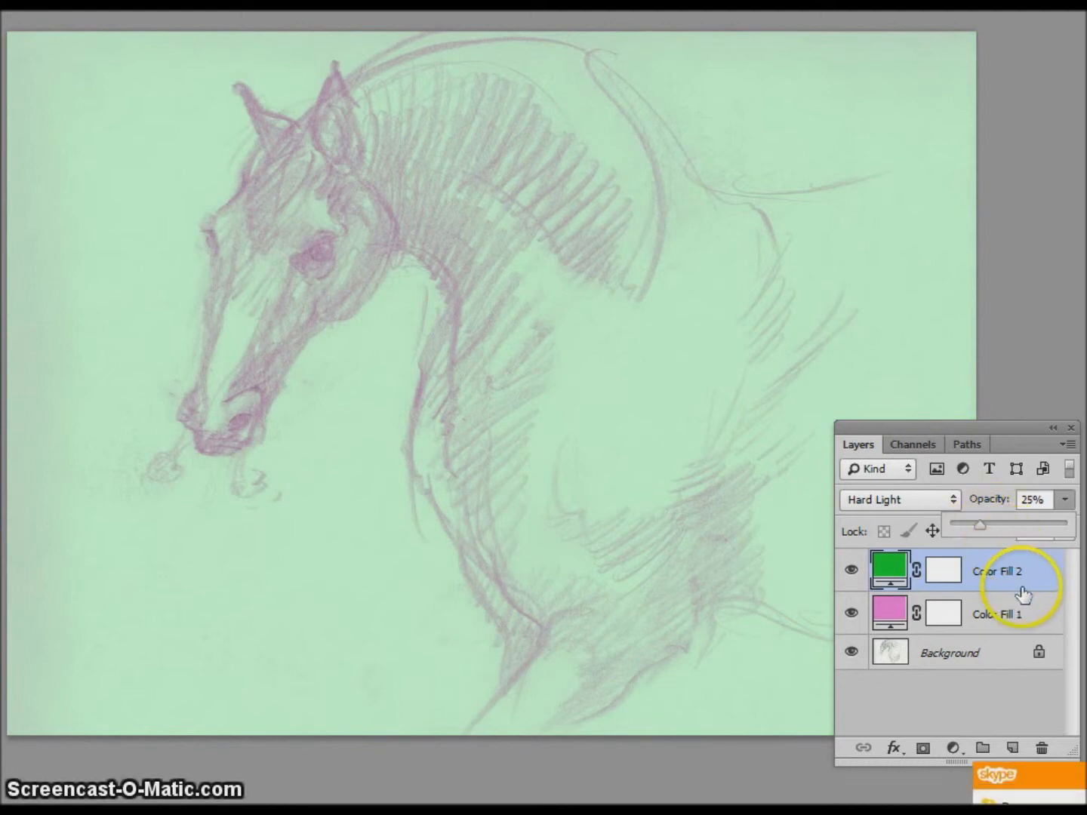
left_click(1043, 578)
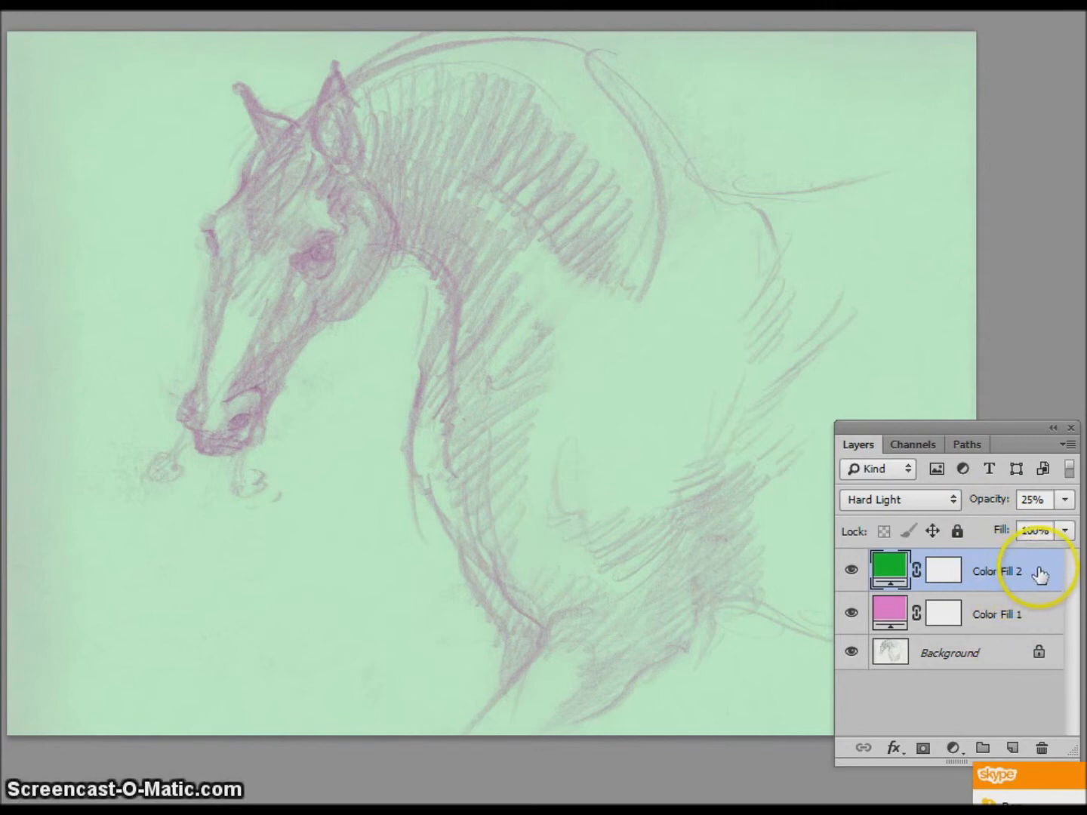
Move the green fill layer below the pink one and raise its opacity to 99%
left_click_drag(1040, 574, 1030, 635)
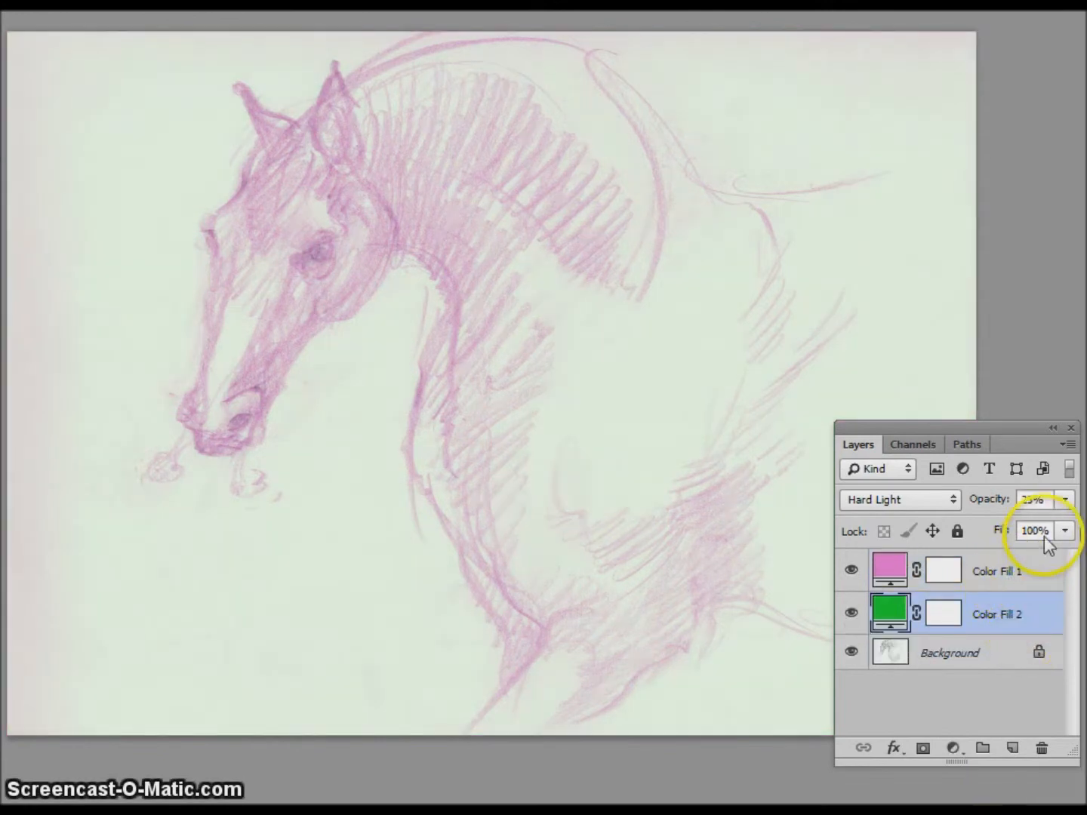
left_click(1065, 503)
left_click_drag(986, 524, 1055, 527)
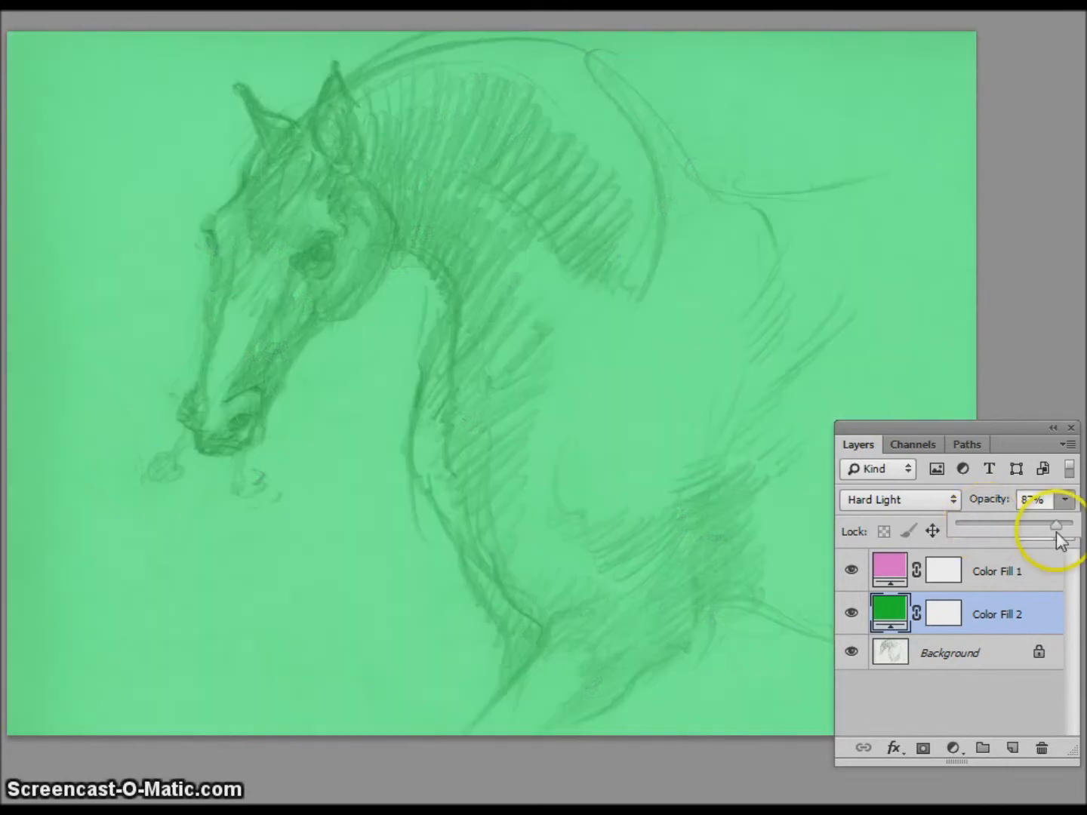
left_click_drag(1061, 533, 1067, 526)
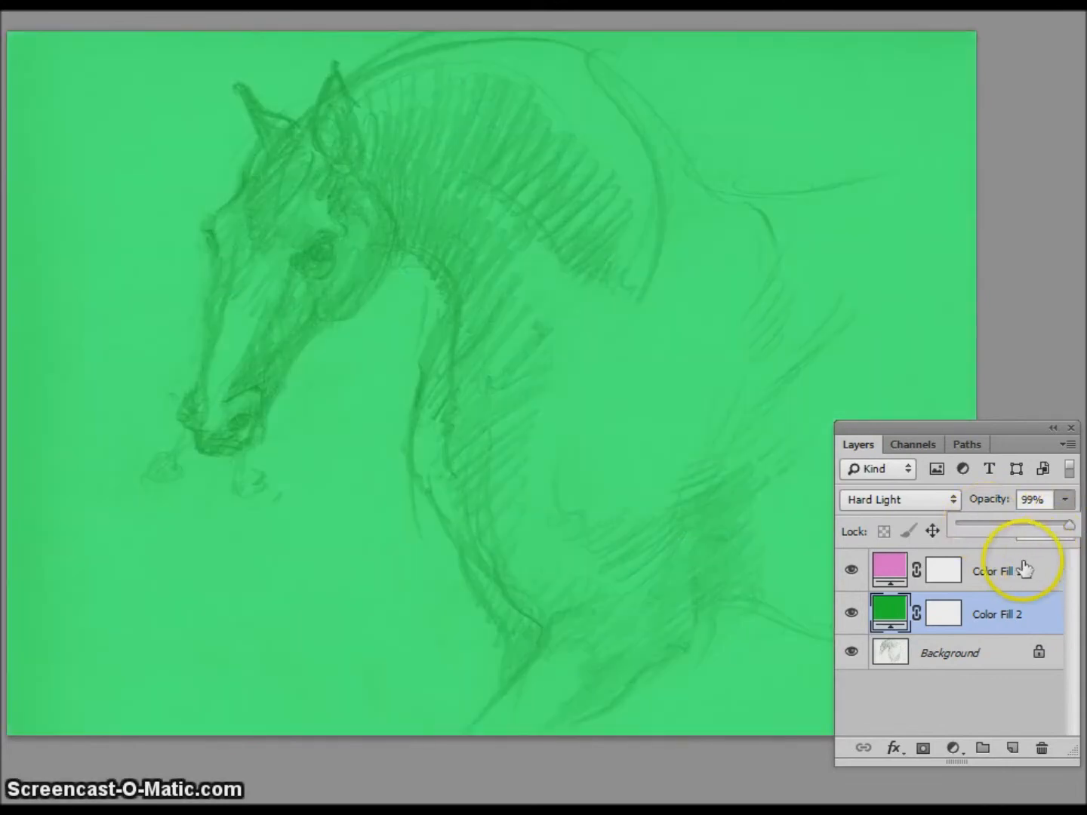
Cycle the pink fill layer through the blend modes up to Normal and back down, settling on Vivid Light
left_click(1020, 571)
left_click(917, 501)
left_click(918, 501)
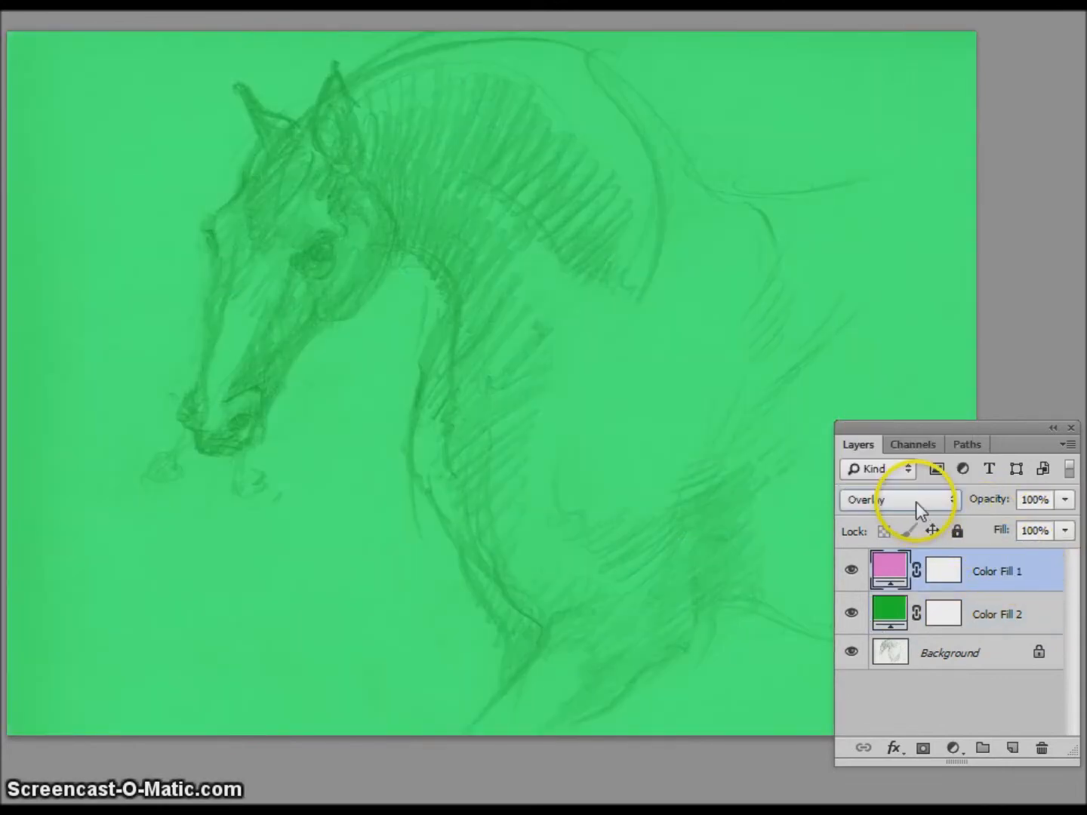
key("Up")
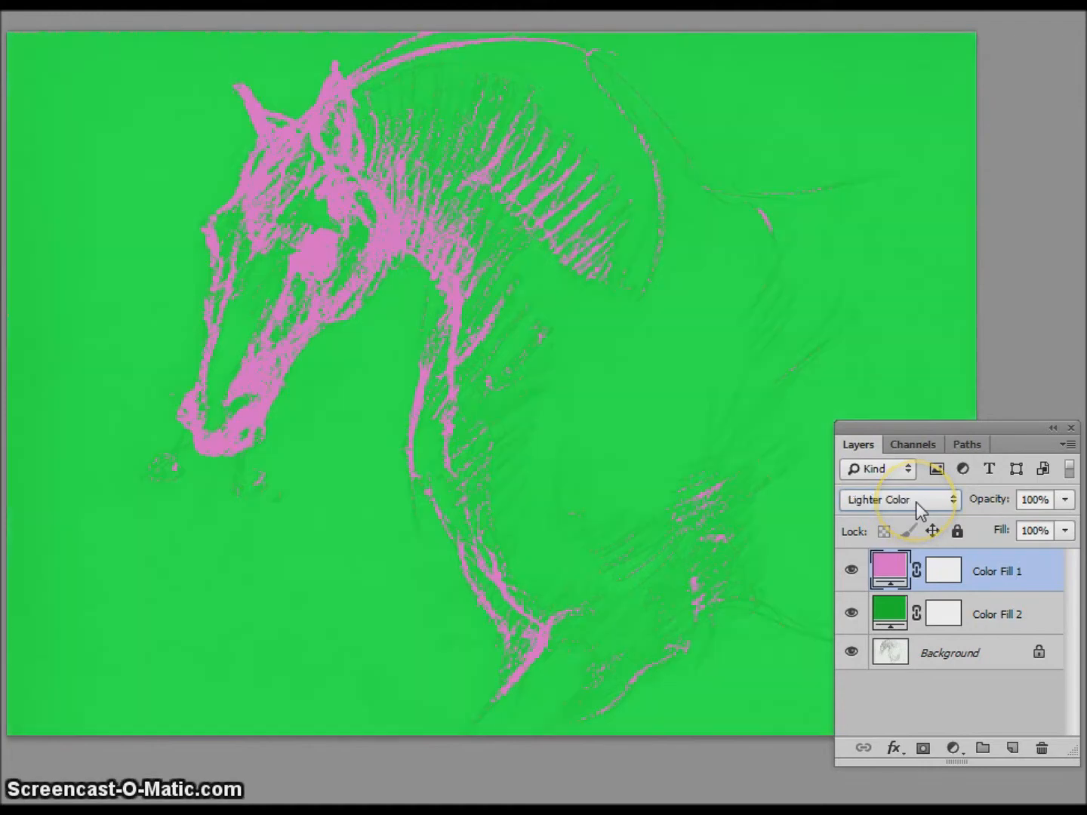
key("Up")
key("Up")
key("Up")
key("Up")
key("Up")
key("Up")
key("Up")
key("Up")
key("Up")
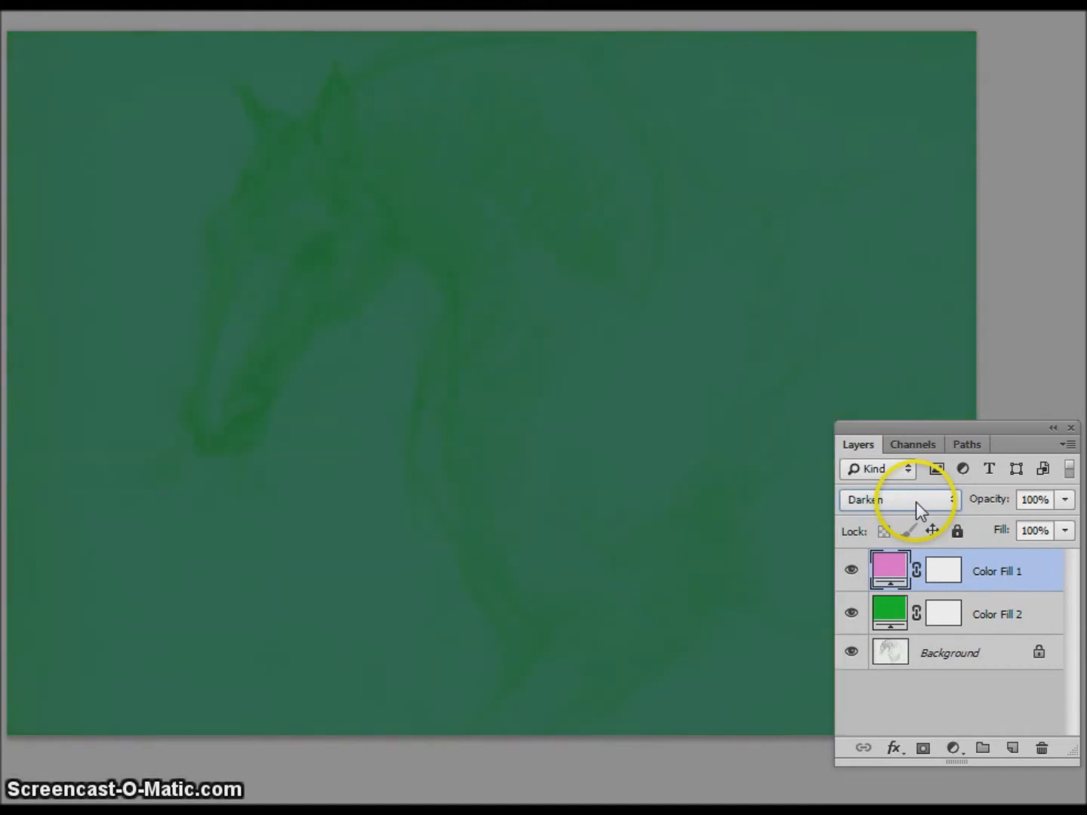
key("Up")
key("Up")
key("Down")
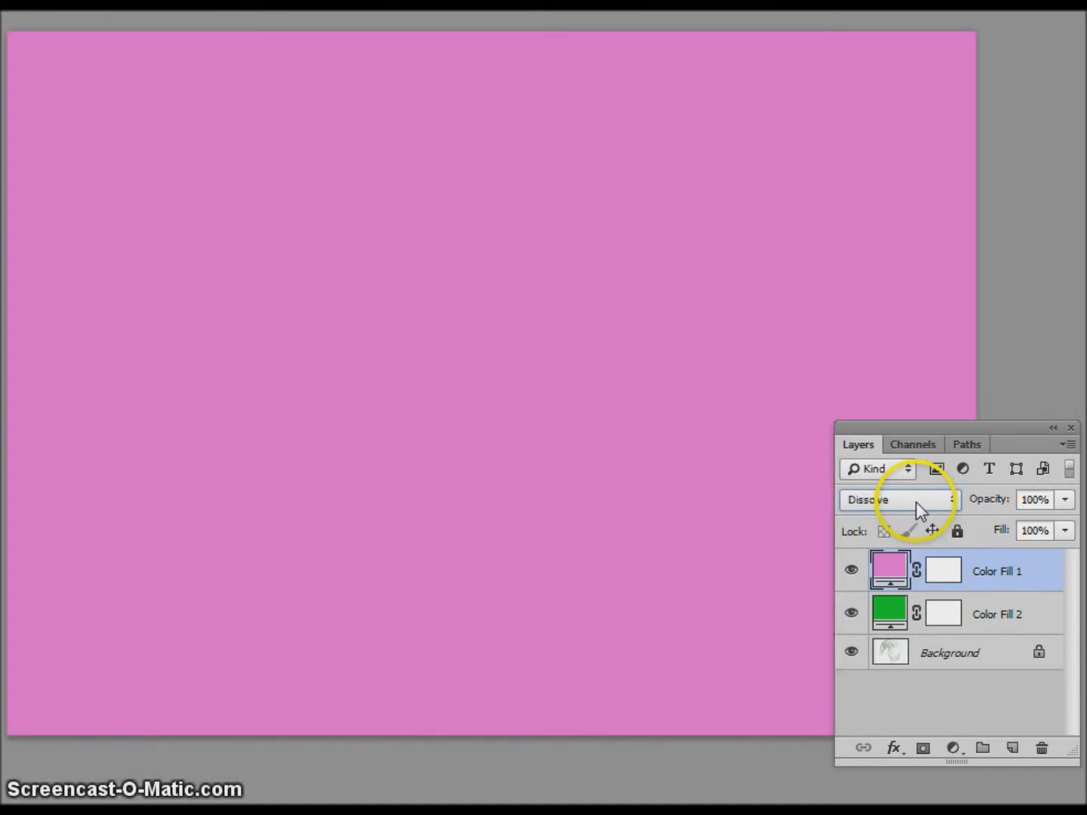
key("Down")
key("Down")
key("Down")
key("Down")
key("Down")
key("Down")
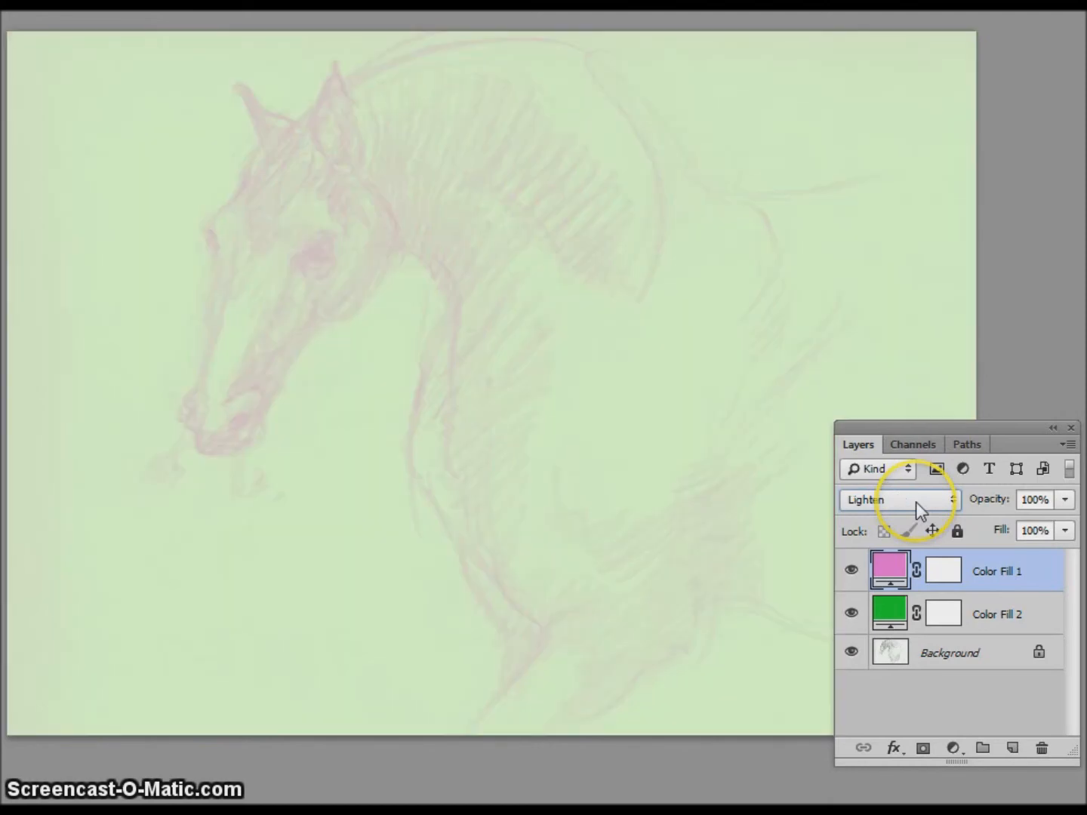
key("Down")
key("Down")
scroll(915, 502, "down", 3)
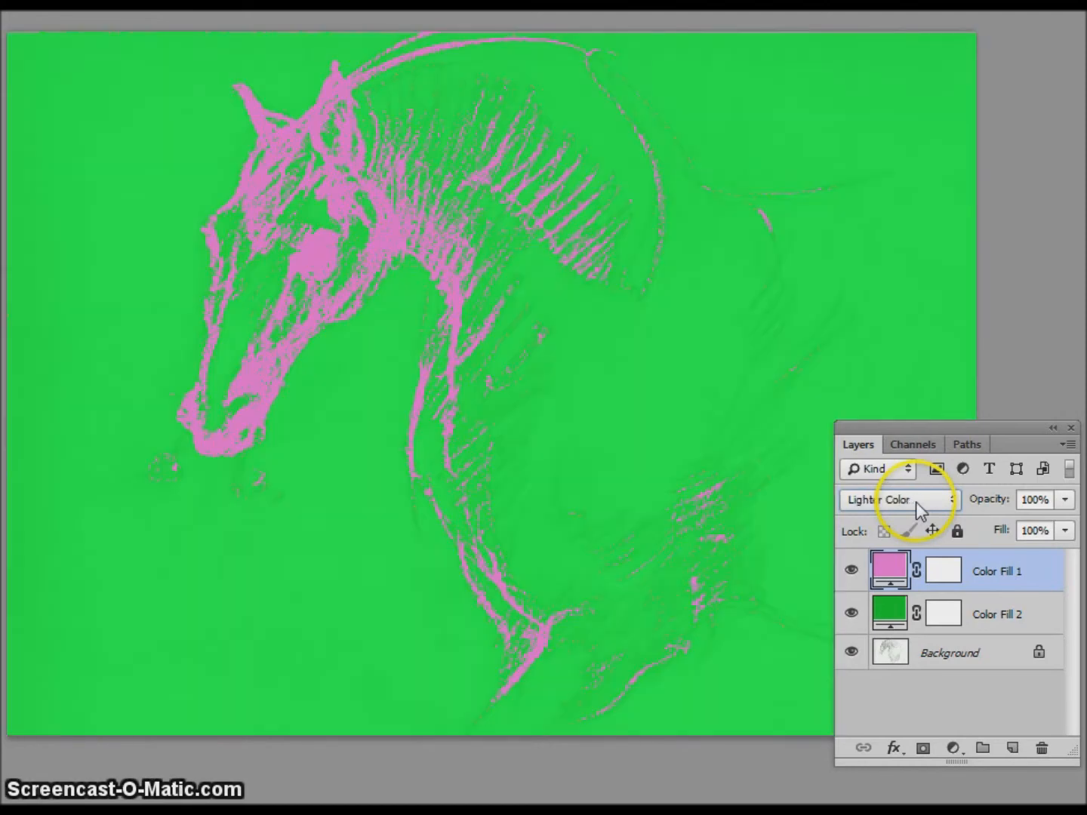
scroll(915, 502, "down", 2)
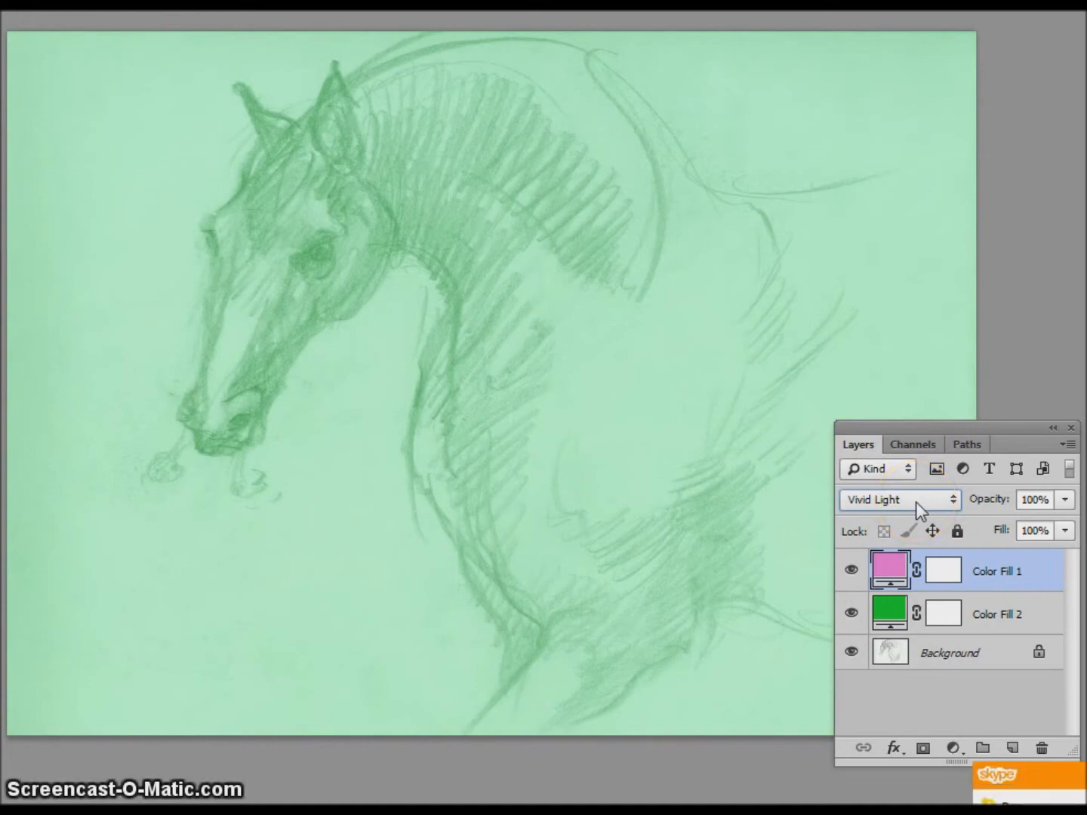
Hide both colour fill layers to compare with the original sketch, and show only the green one again
left_click(852, 575)
left_click(852, 615)
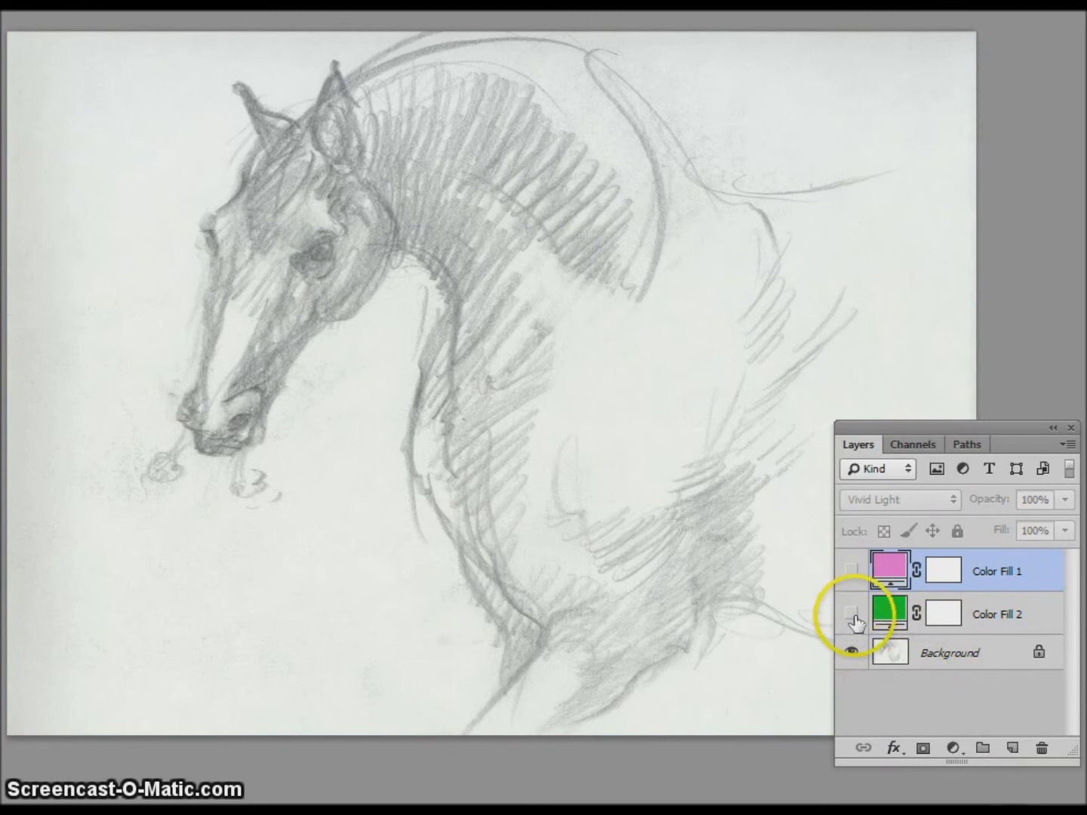
left_click(851, 613)
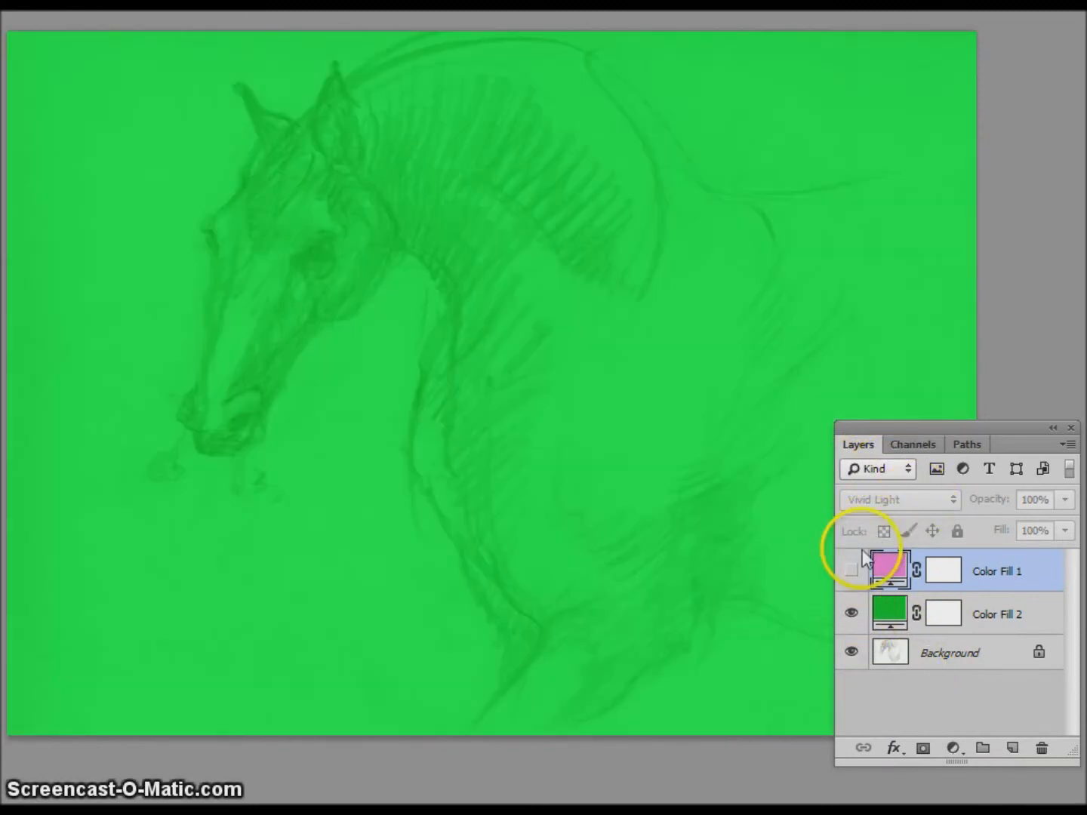
Set the green fill layer's blend mode to Normal and hide the layer
left_click(975, 617)
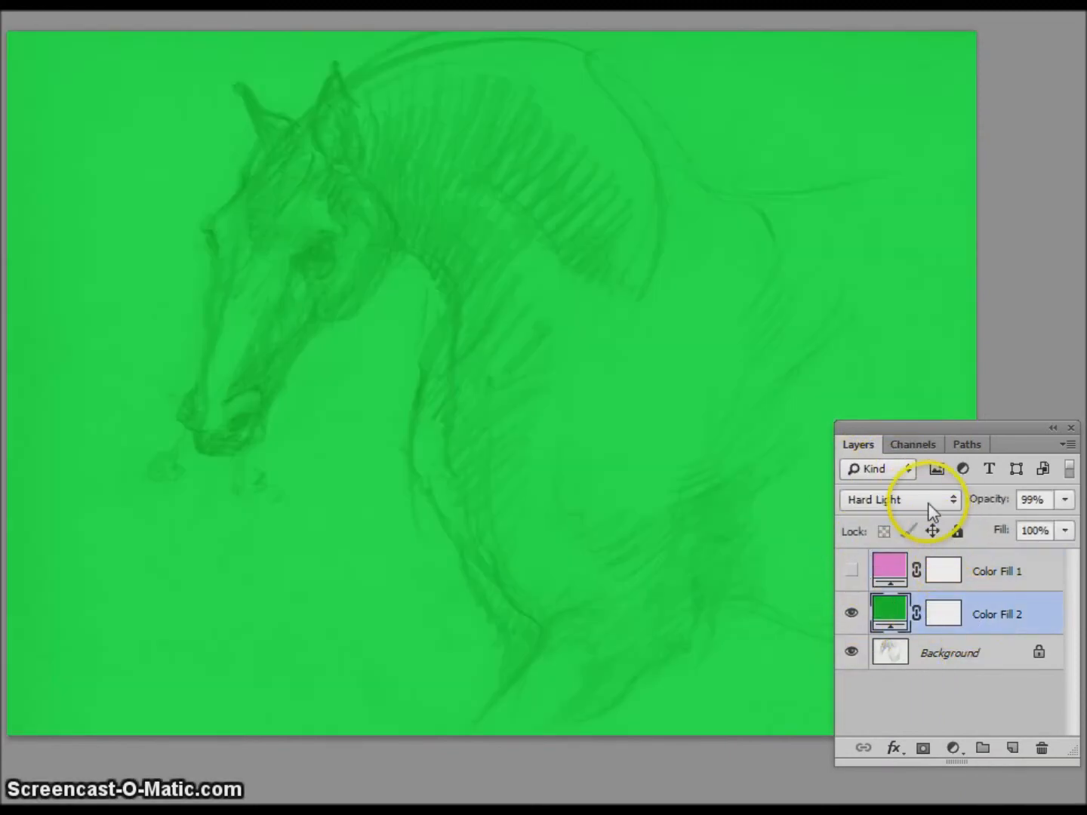
left_click(929, 505)
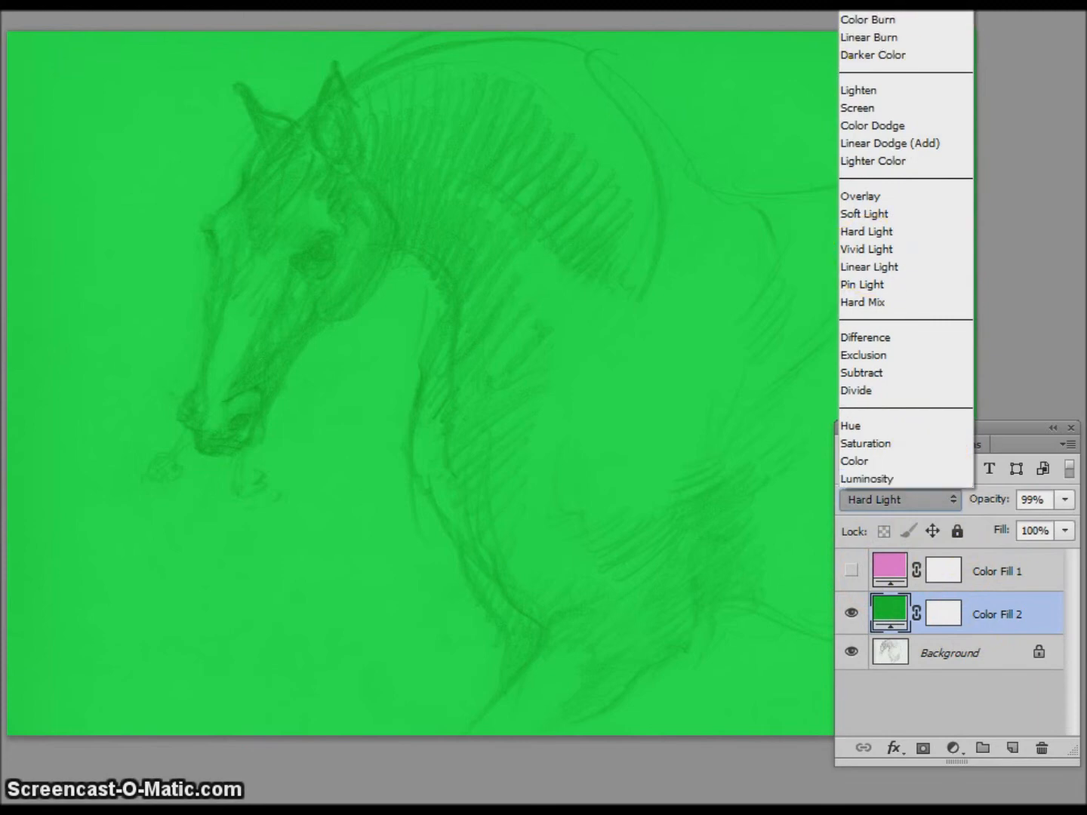
left_click(857, 2)
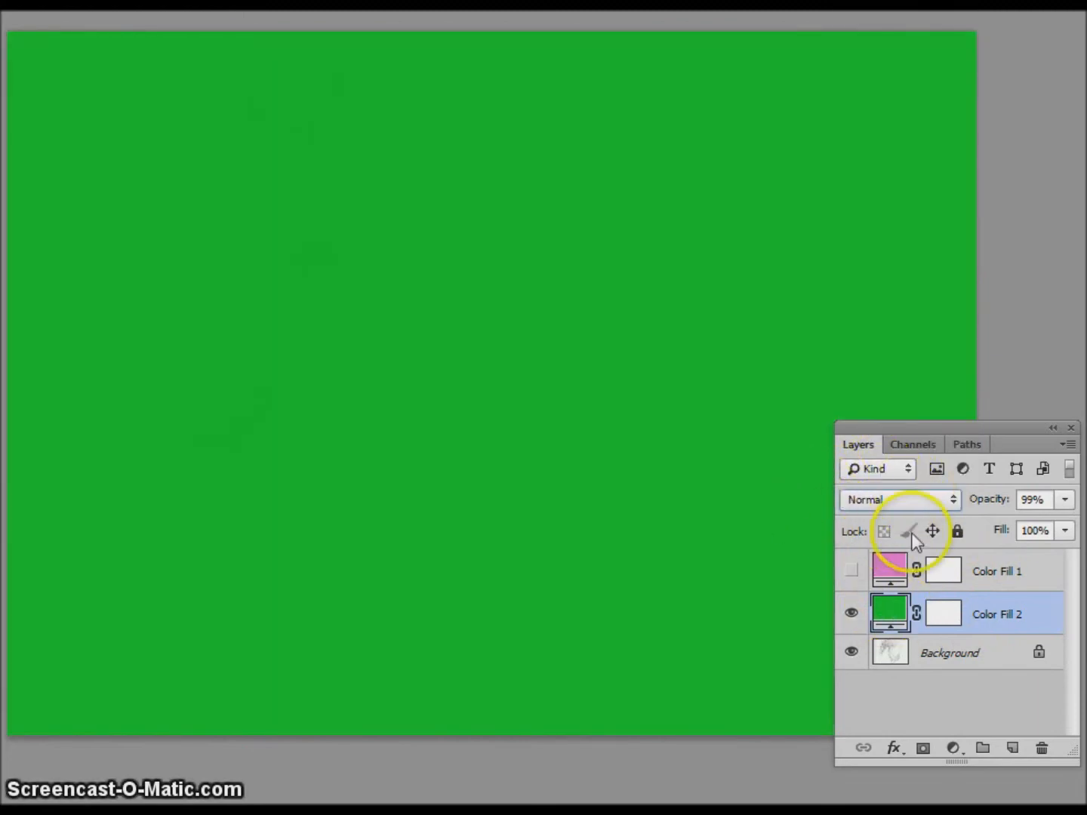
left_click(852, 615)
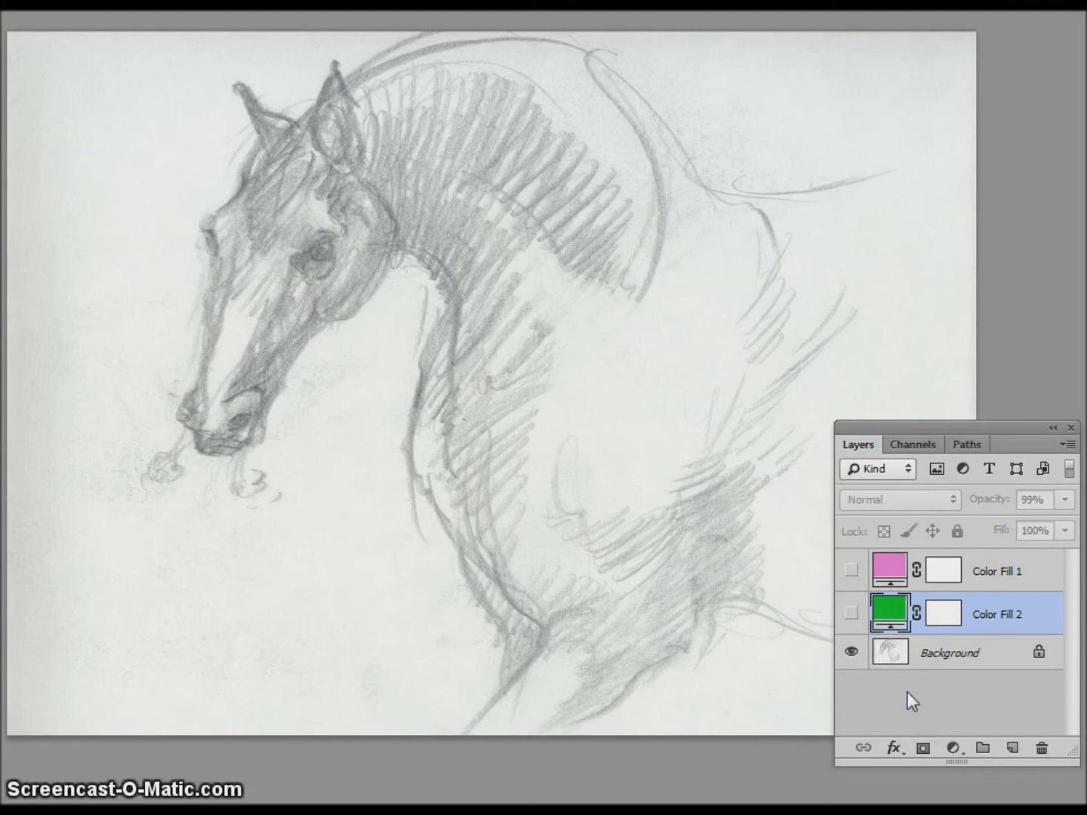
left_click(611, 744)
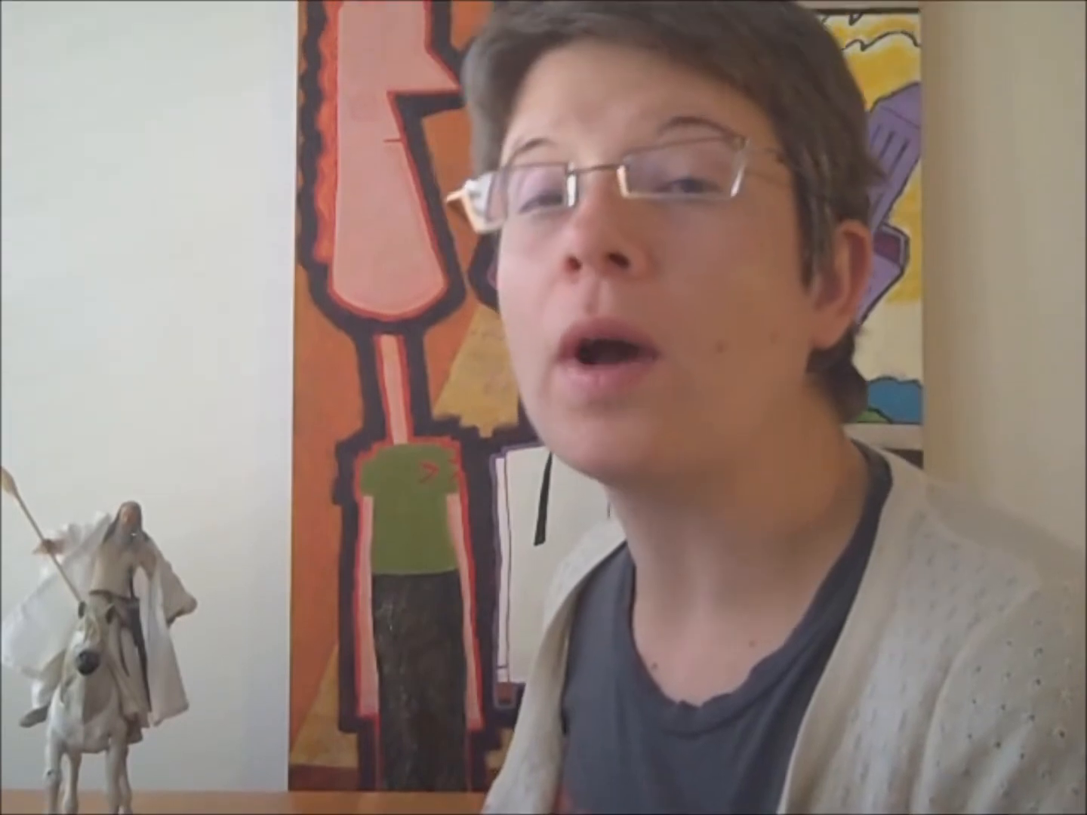